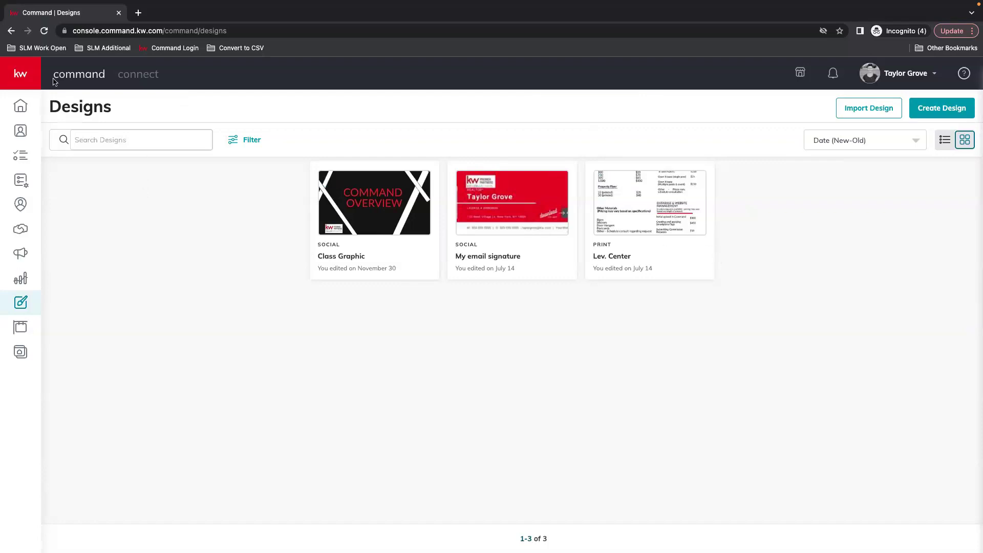
- Start a new Email design and continue to the template gallery
{"action": "mouse_move", "coordinate": [48, 157]}
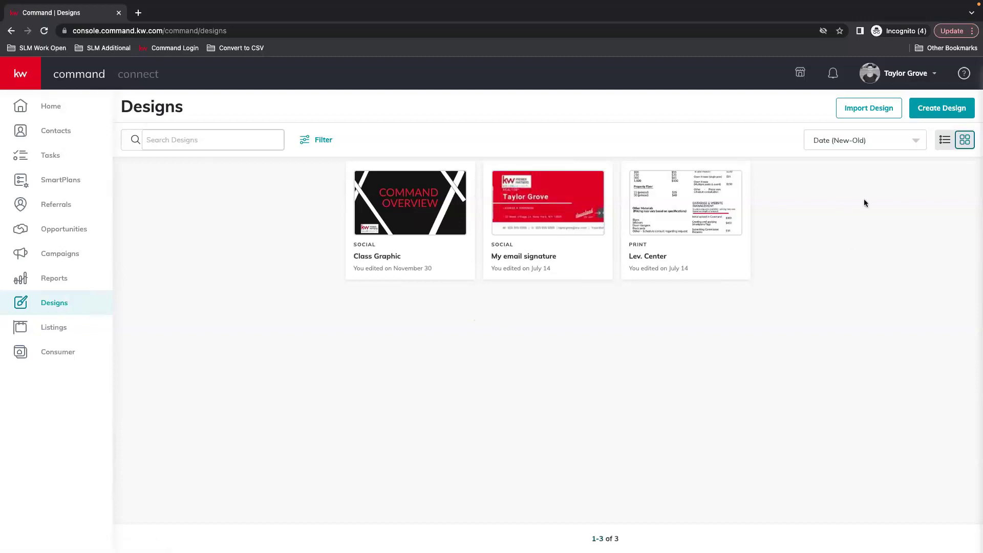
{"action": "left_click", "coordinate": [939, 108]}
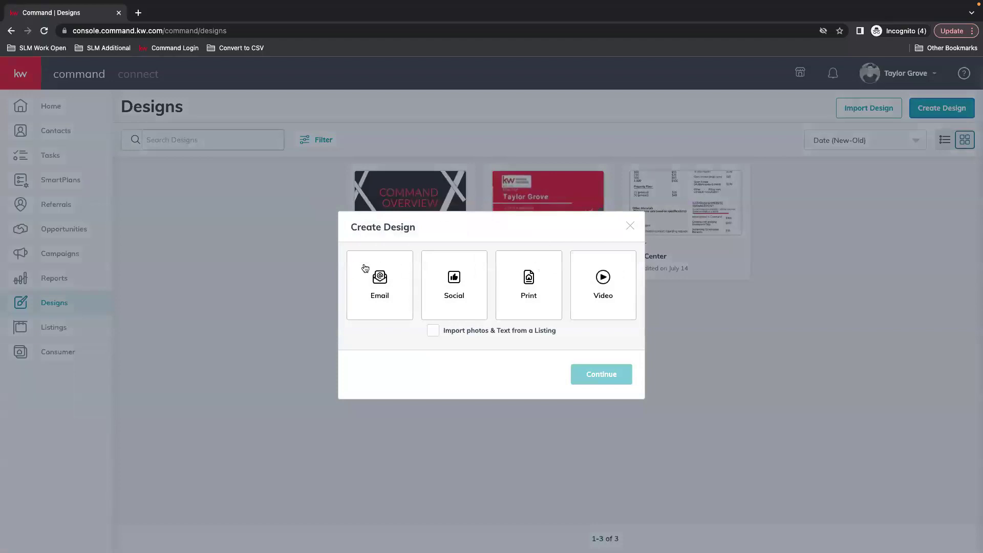
{"action": "left_click", "coordinate": [383, 287]}
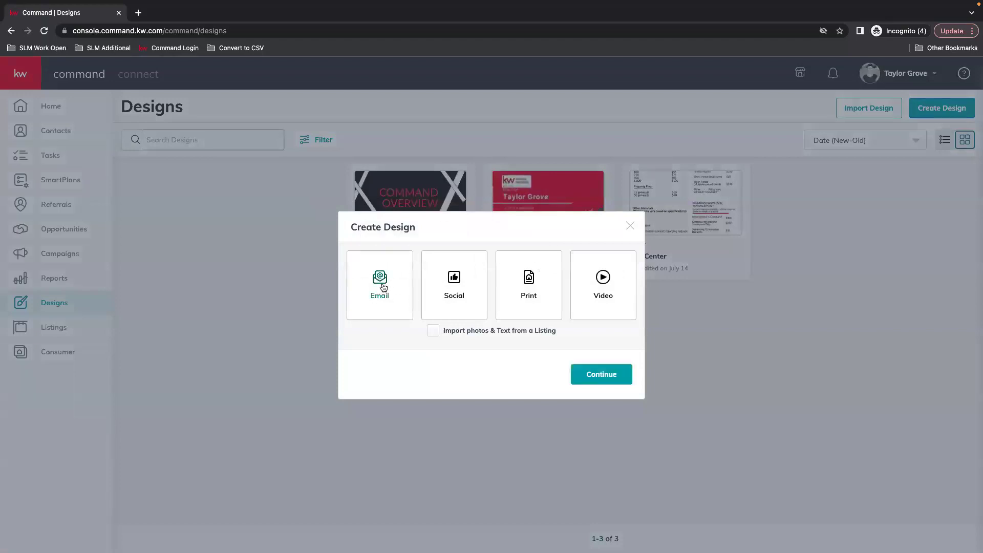
{"action": "left_click", "coordinate": [584, 375]}
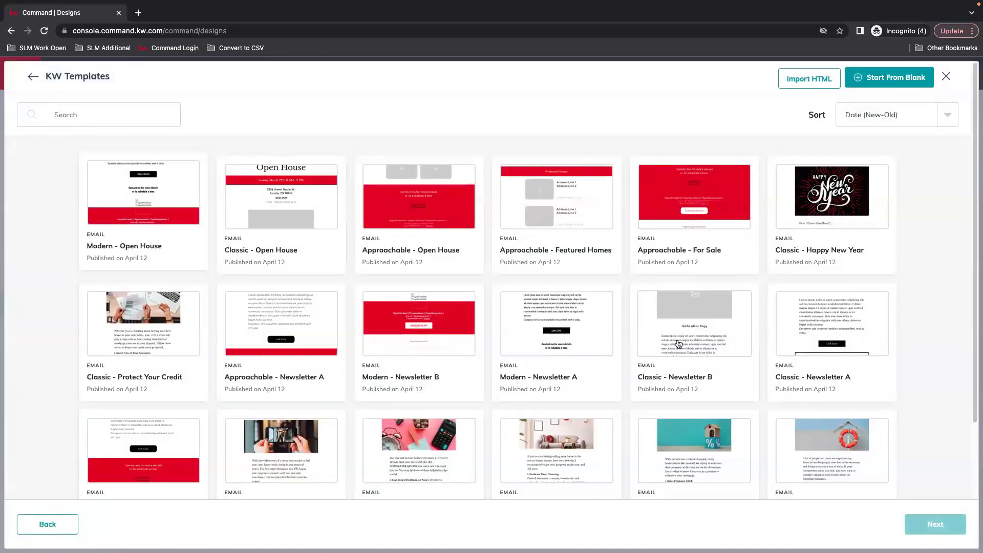
- Search KW Templates for 'newsletter' and pick Modern - Newsletter A
{"action": "scroll", "coordinate": [856, 313], "scroll_direction": "down", "scroll_amount": 2}
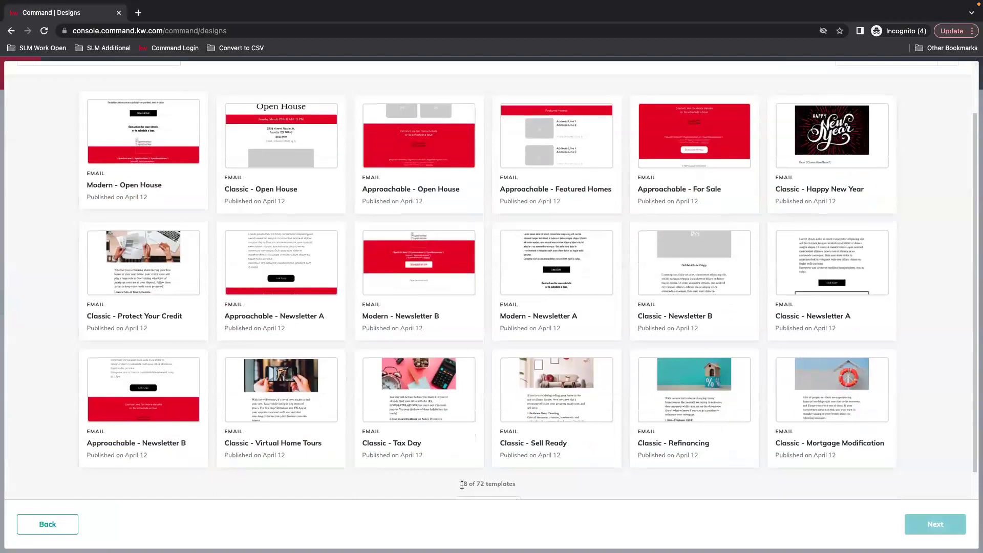
{"action": "left_click_drag", "start_coordinate": [499, 469], "coordinate": [459, 466]}
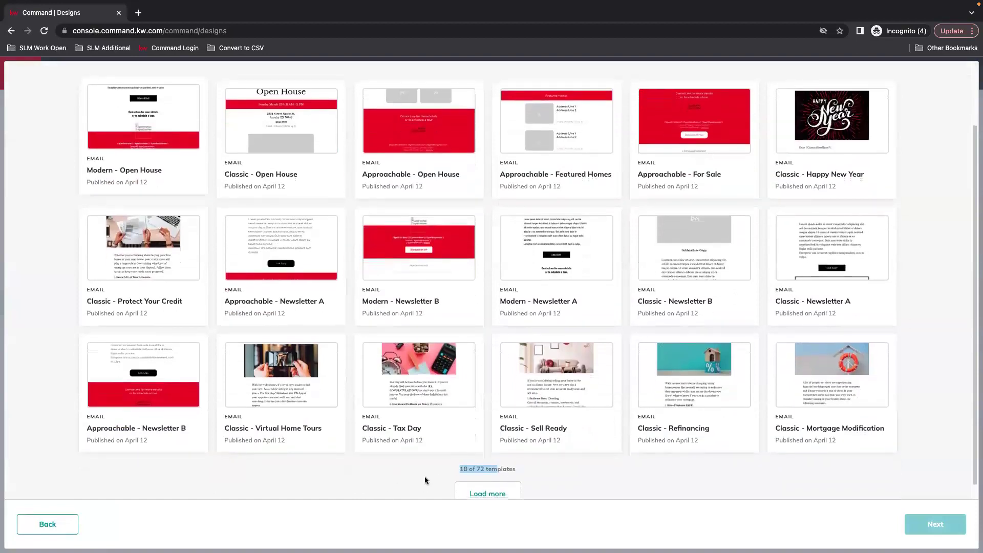
{"action": "scroll", "coordinate": [430, 469], "scroll_direction": "up", "scroll_amount": 2}
{"action": "left_click", "coordinate": [67, 113]}
{"action": "type", "text": "newslet"}
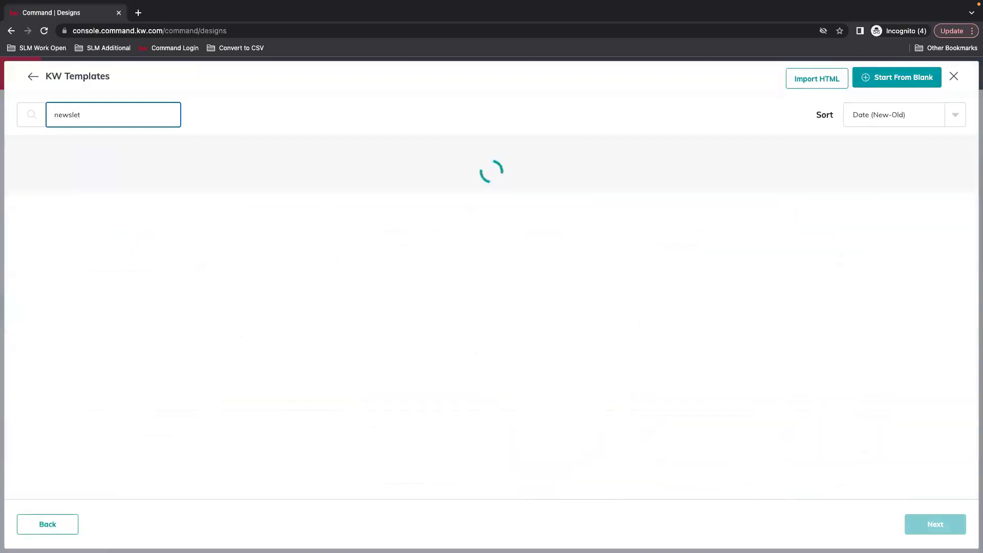
{"action": "type", "text": "ter"}
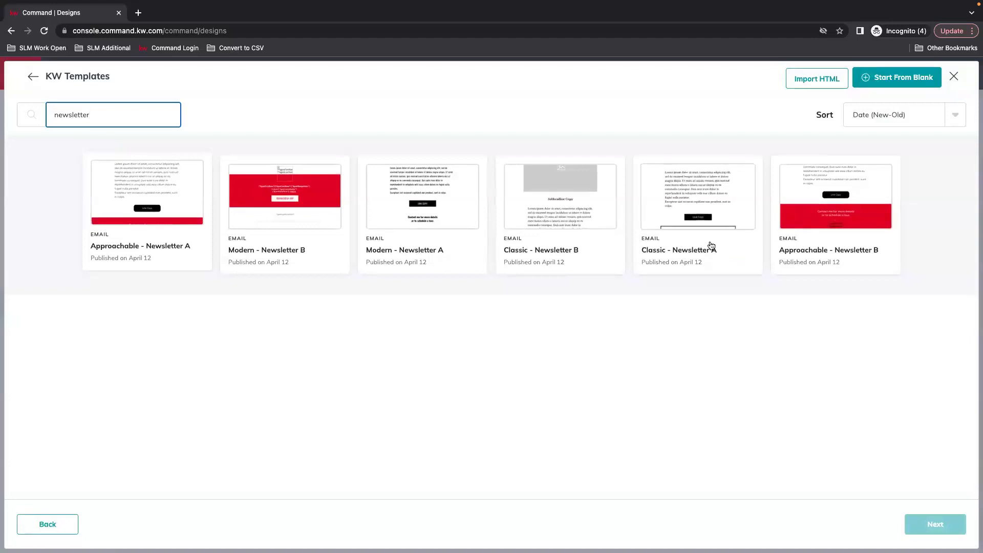
{"action": "left_click", "coordinate": [418, 206]}
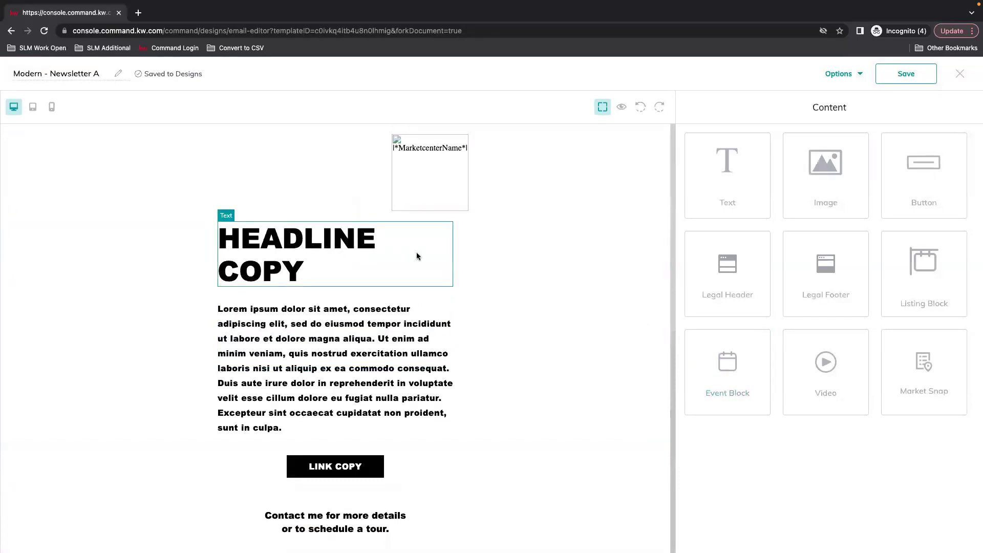
- Replace the Headline Copy text with DON'T MISS WHAT IS HAPPENING and centre-align it
{"action": "left_click", "coordinate": [446, 262]}
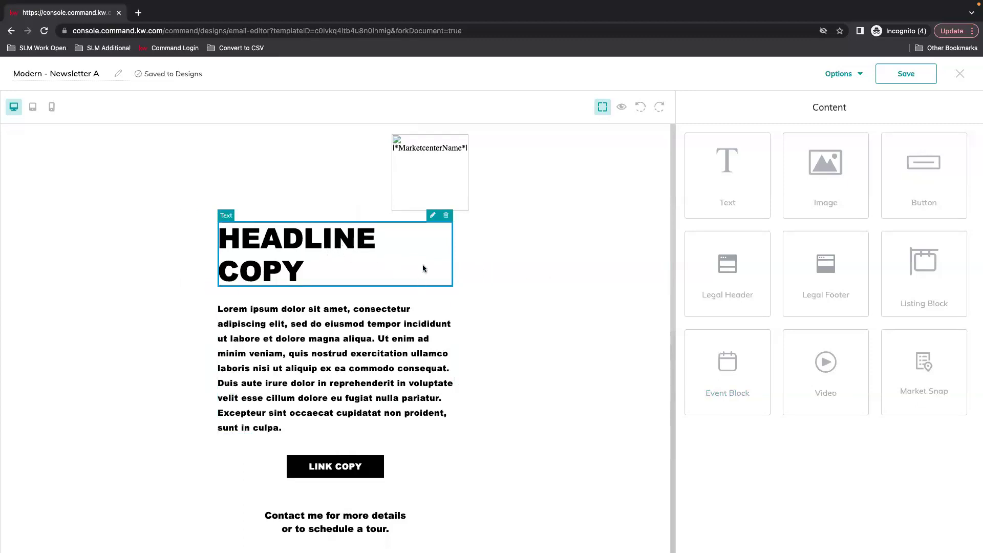
{"action": "left_click", "coordinate": [432, 216]}
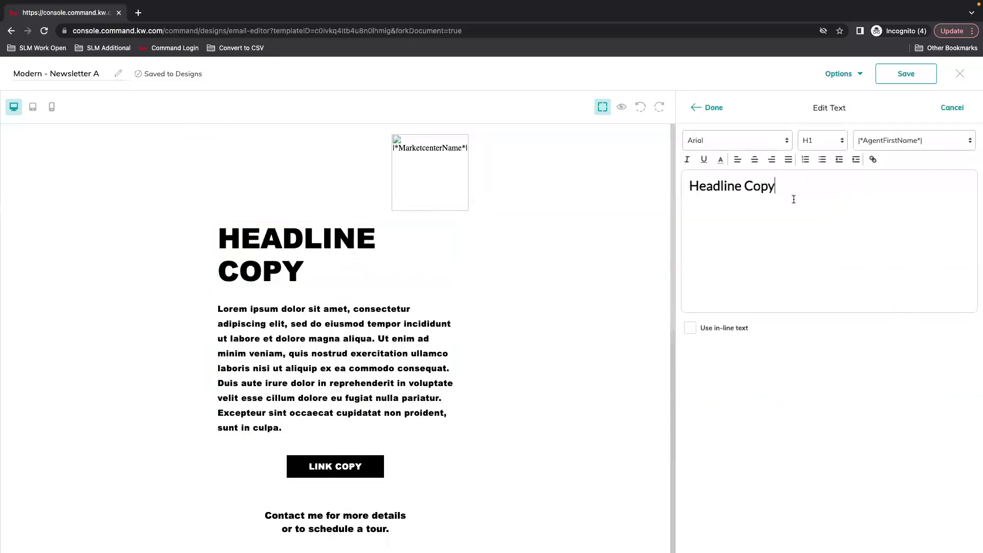
{"action": "left_click_drag", "start_coordinate": [793, 198], "coordinate": [673, 181]}
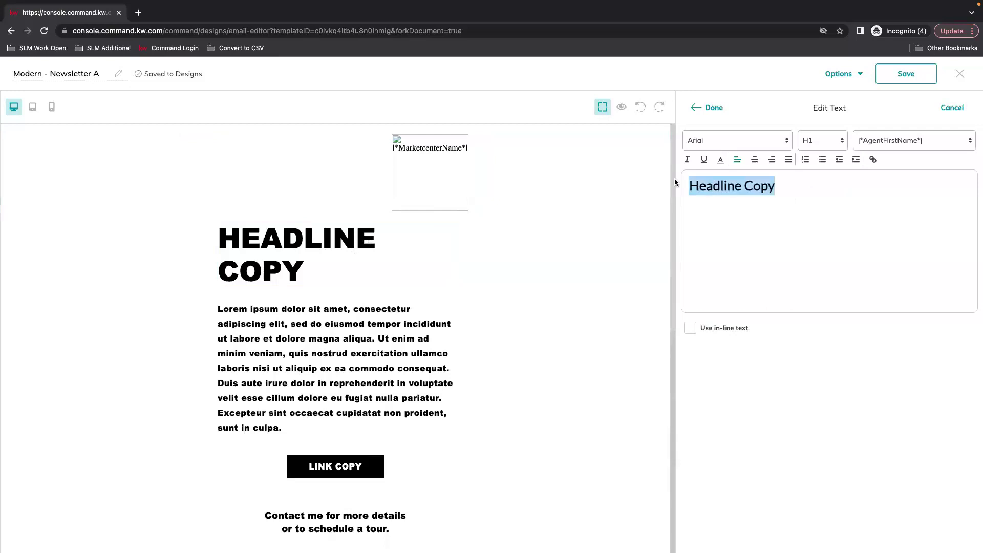
{"action": "type", "text": "DON"}
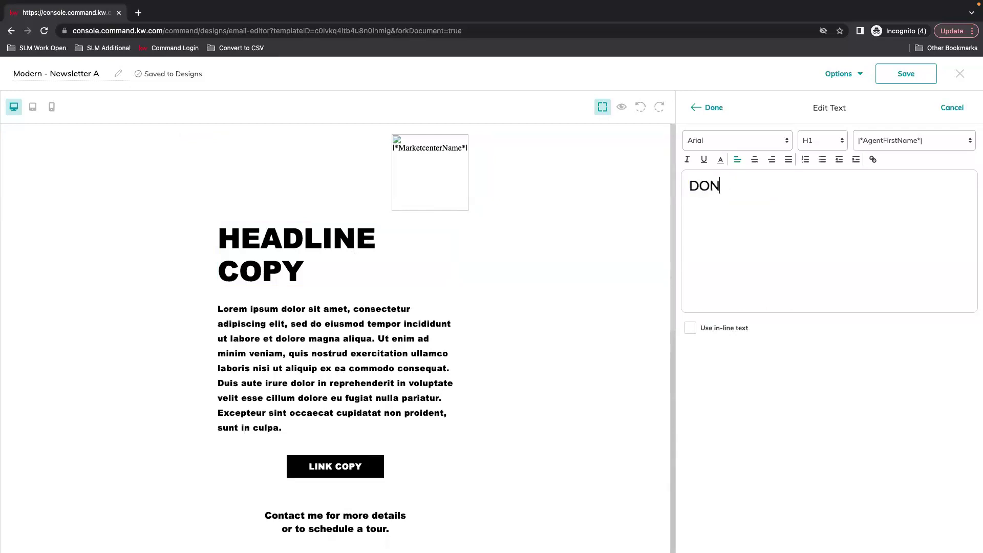
{"action": "type", "text": "T'T MISS WHAT IS HAPPENING"}
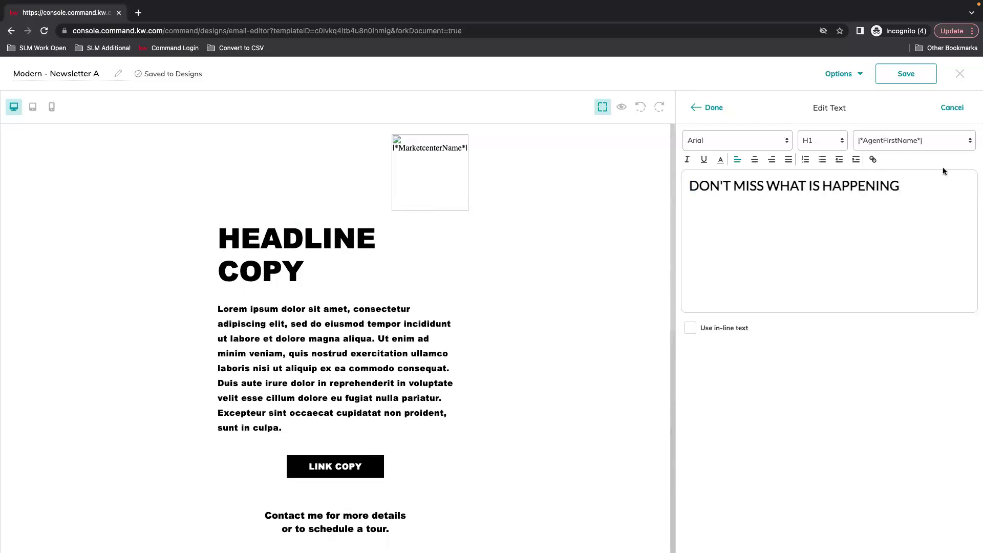
{"action": "left_click_drag", "start_coordinate": [900, 186], "coordinate": [690, 185]}
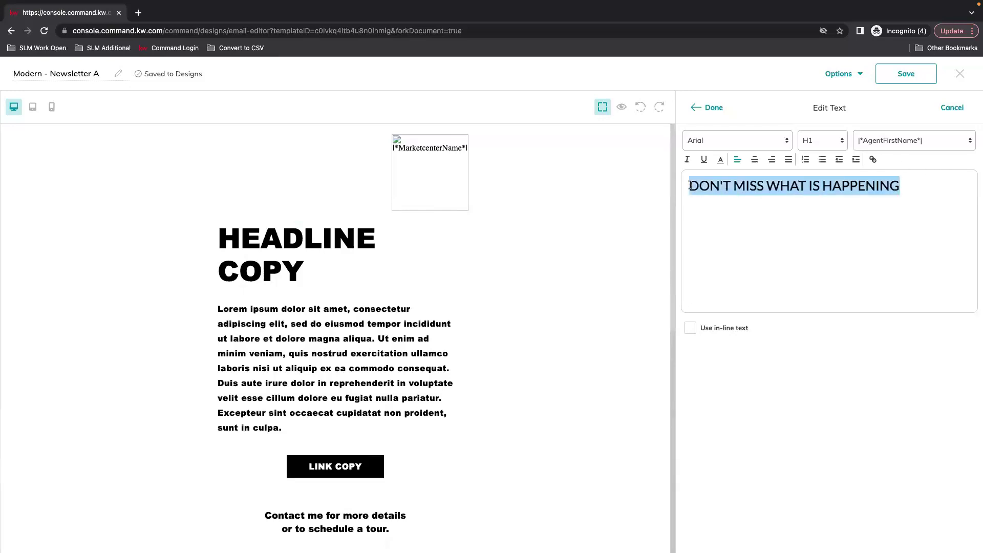
{"action": "left_click", "coordinate": [754, 160]}
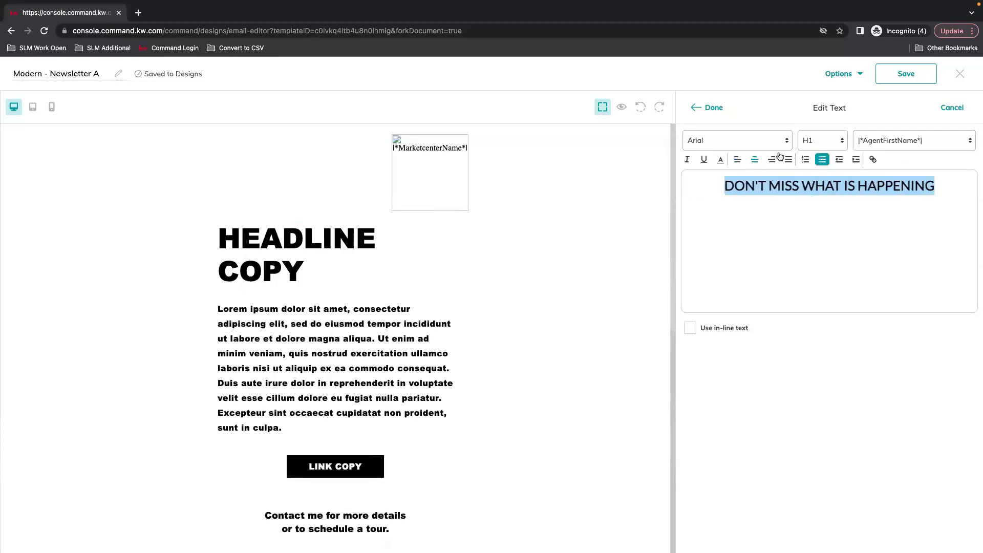
{"action": "left_click", "coordinate": [709, 107]}
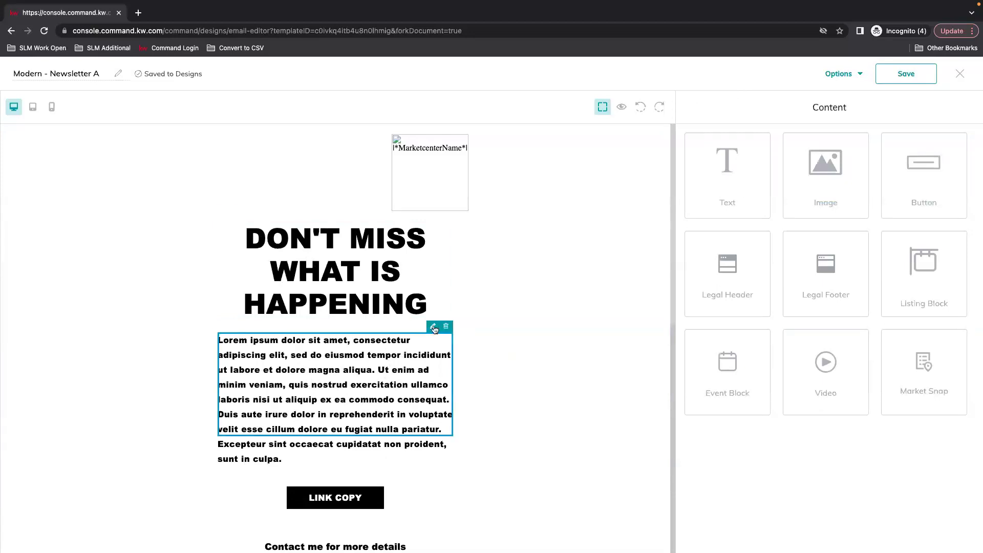
- Trim the body paragraph so it ends at 'adipiscing elit,'
{"action": "left_click", "coordinate": [434, 328]}
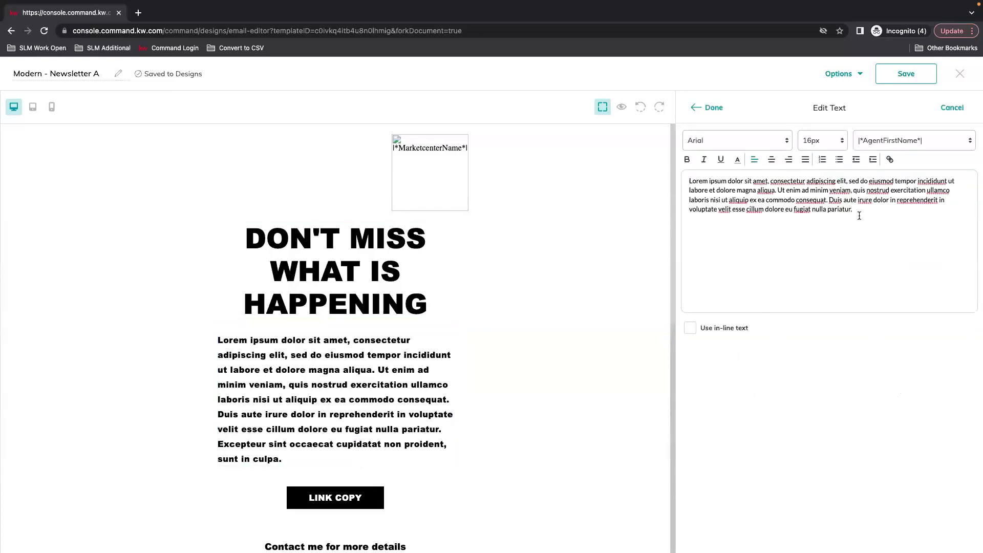
{"action": "left_click_drag", "start_coordinate": [858, 216], "coordinate": [850, 181]}
{"action": "key", "text": "BackSpace"}
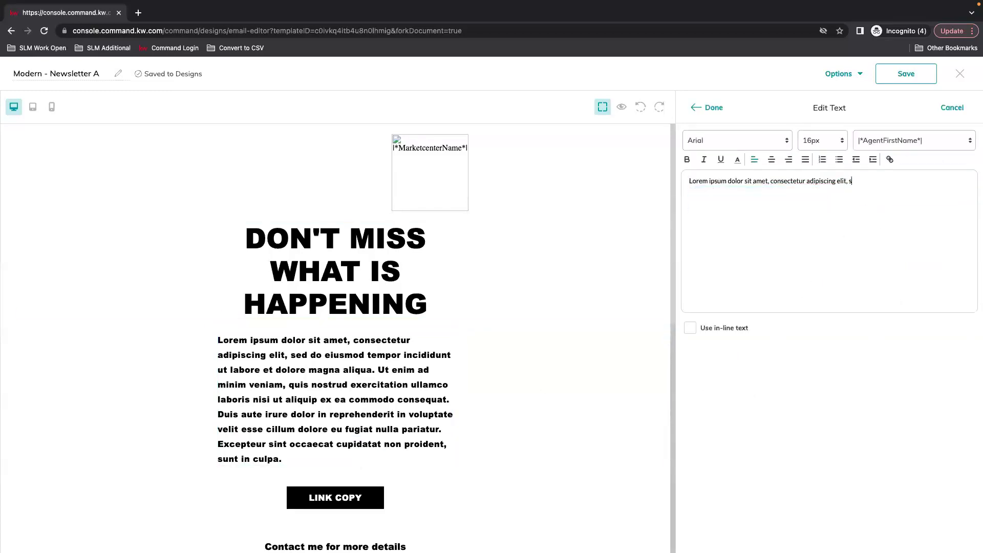
{"action": "left_click", "coordinate": [702, 108]}
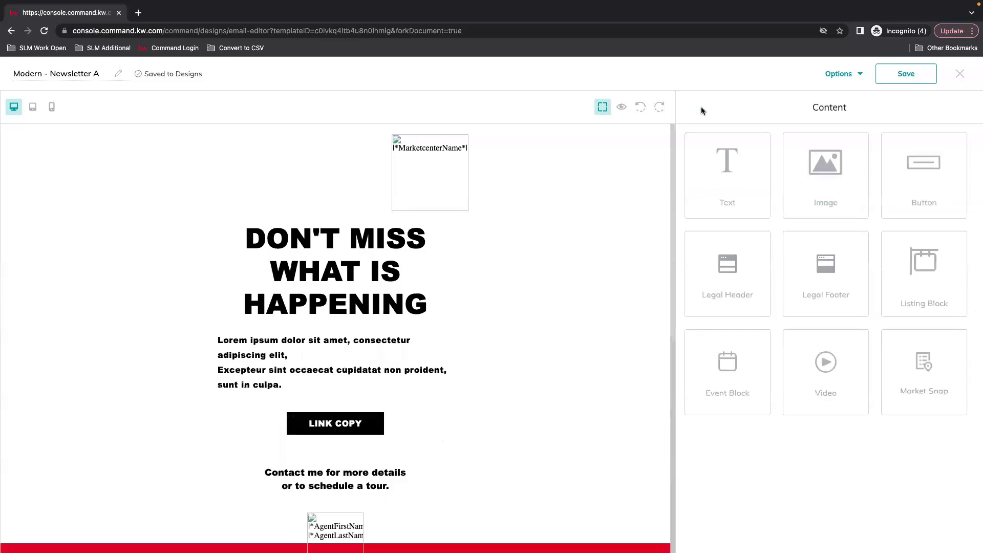
- Delete the Excepteur sint text block
{"action": "left_click", "coordinate": [443, 378]}
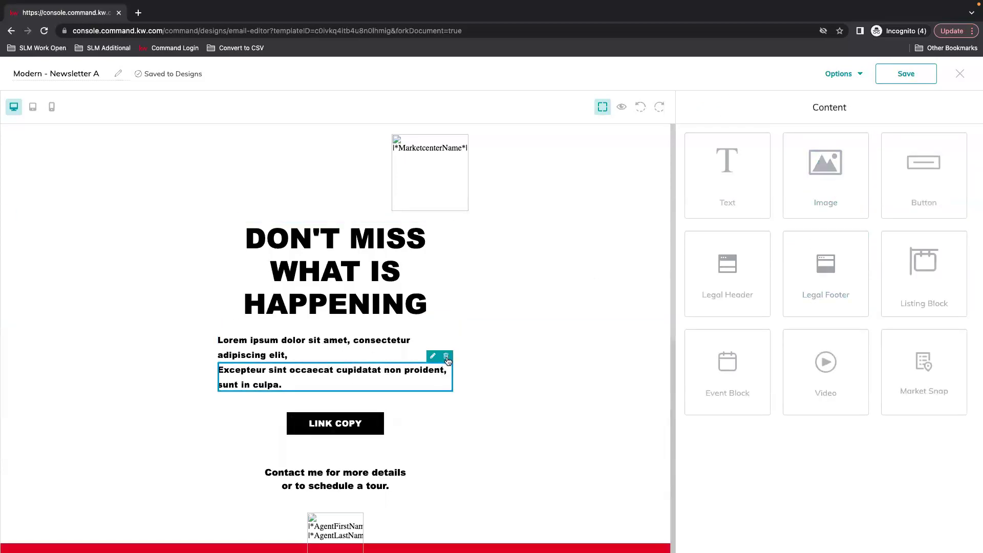
{"action": "left_click", "coordinate": [447, 357]}
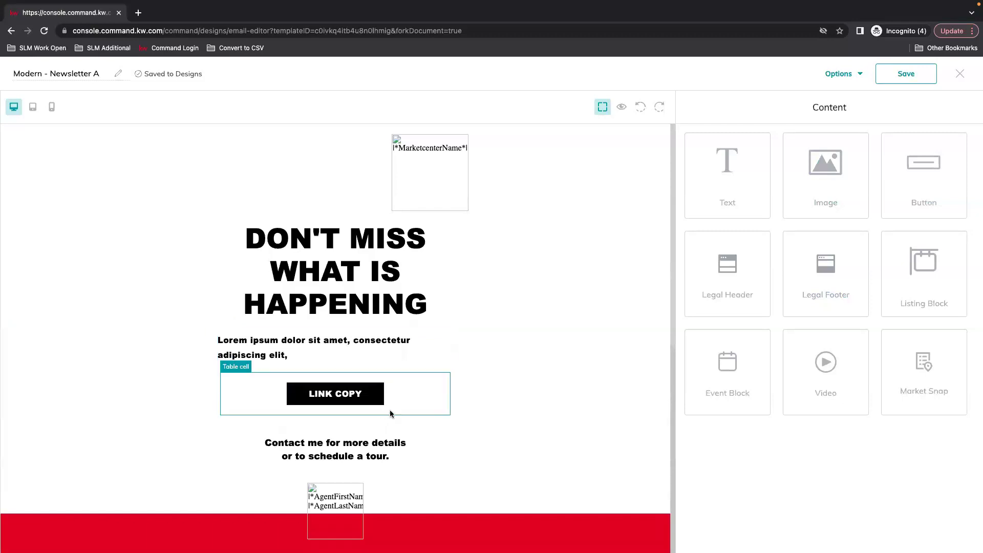
{"action": "scroll", "coordinate": [563, 307], "scroll_direction": "down", "scroll_amount": 4}
{"action": "scroll", "coordinate": [563, 323], "scroll_direction": "up", "scroll_amount": 1}
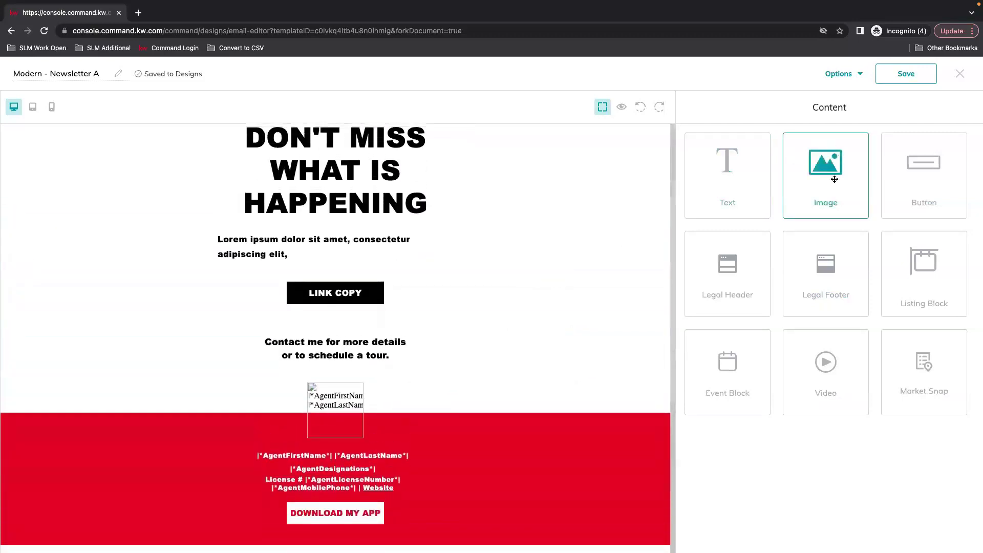
- Add an image block below the intro line and insert the uploaded cocoa photo vLrP5utJPa.jpg
{"action": "left_click_drag", "start_coordinate": [835, 166], "coordinate": [197, 284]}
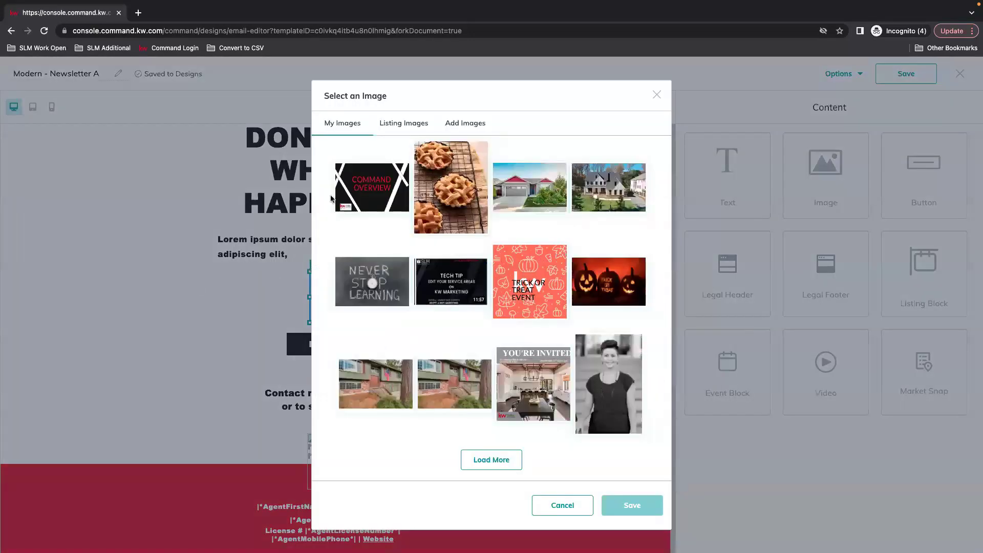
{"action": "left_click", "coordinate": [464, 124]}
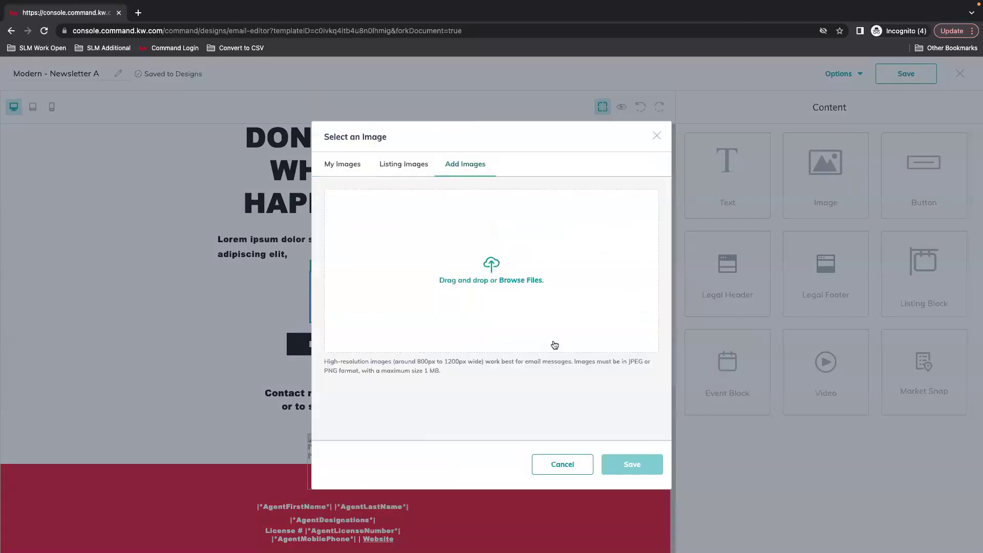
{"action": "mouse_move", "coordinate": [47, 3]}
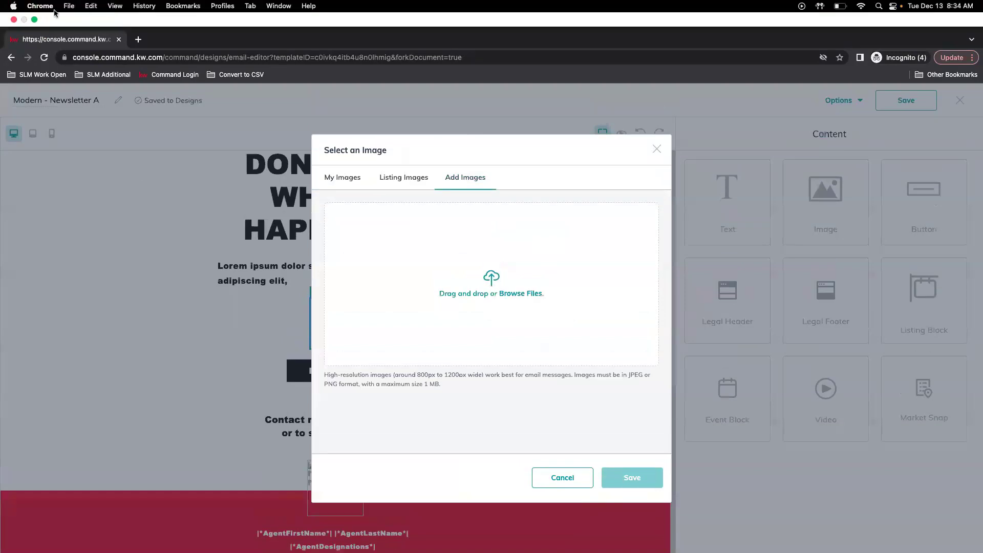
{"action": "left_click", "coordinate": [35, 19]}
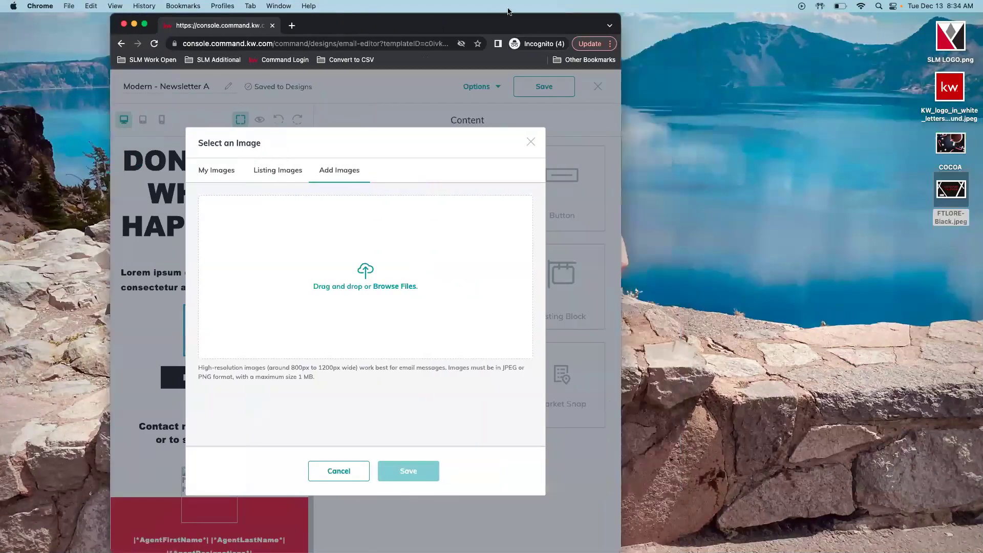
{"action": "left_click_drag", "start_coordinate": [959, 140], "coordinate": [354, 274]}
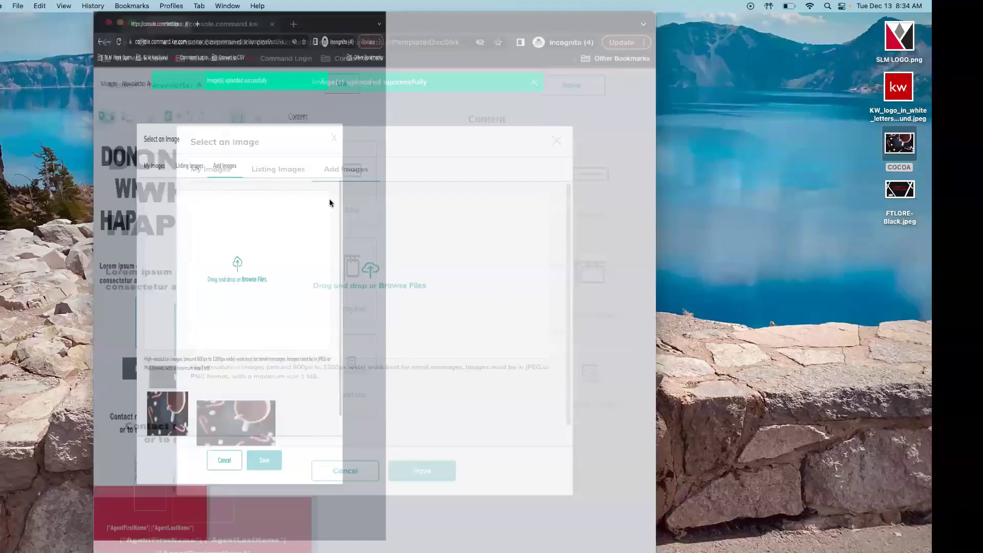
{"action": "left_click", "coordinate": [379, 409]}
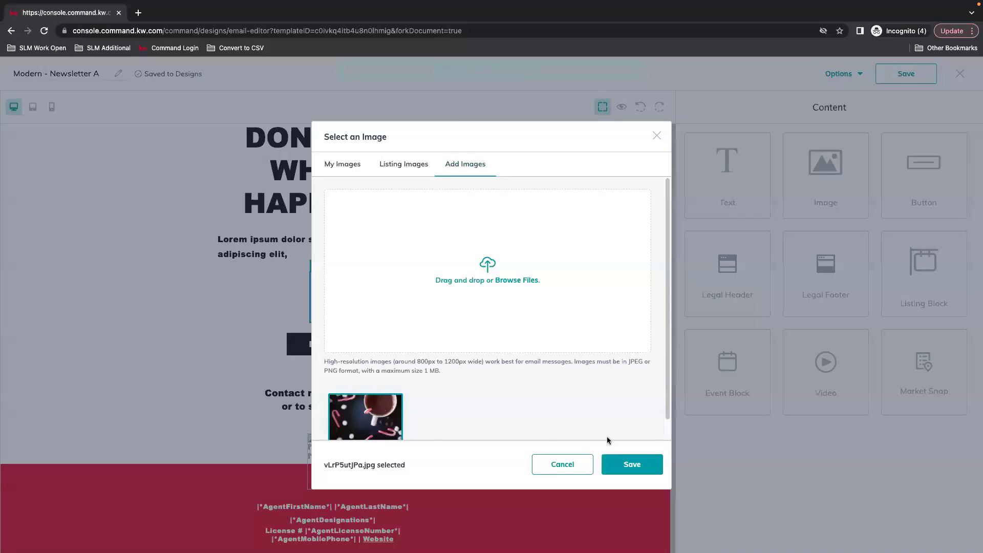
{"action": "left_click", "coordinate": [633, 464]}
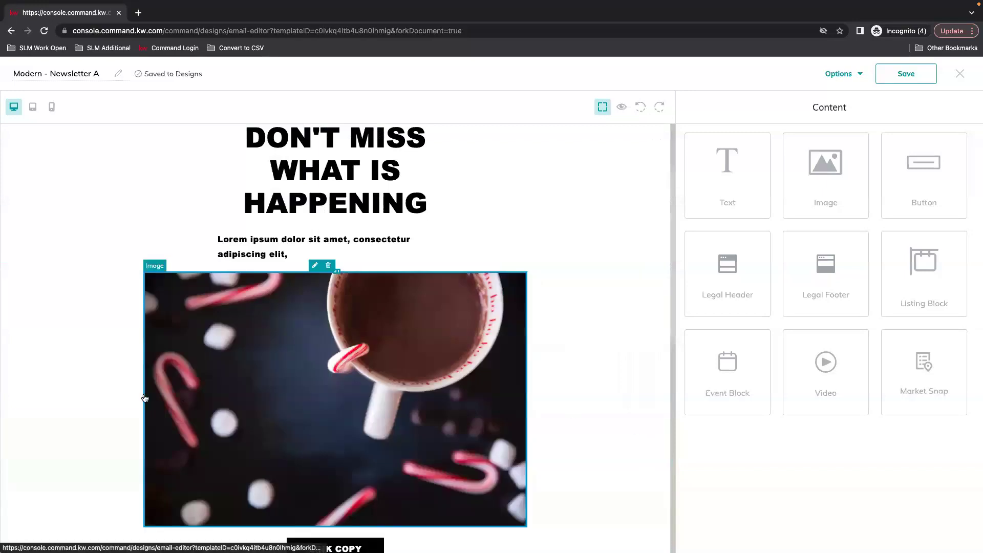
- Resize the cocoa photo to 573 × 382 px
{"action": "scroll", "coordinate": [582, 390], "scroll_direction": "down", "scroll_amount": 1}
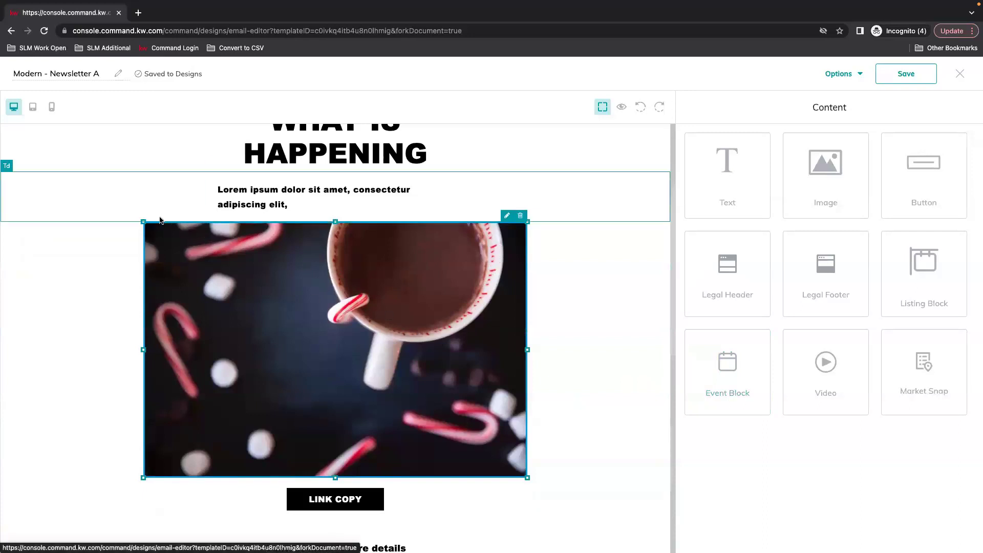
{"action": "left_click_drag", "start_coordinate": [144, 221], "coordinate": [188, 223]}
{"action": "left_click", "coordinate": [462, 217]}
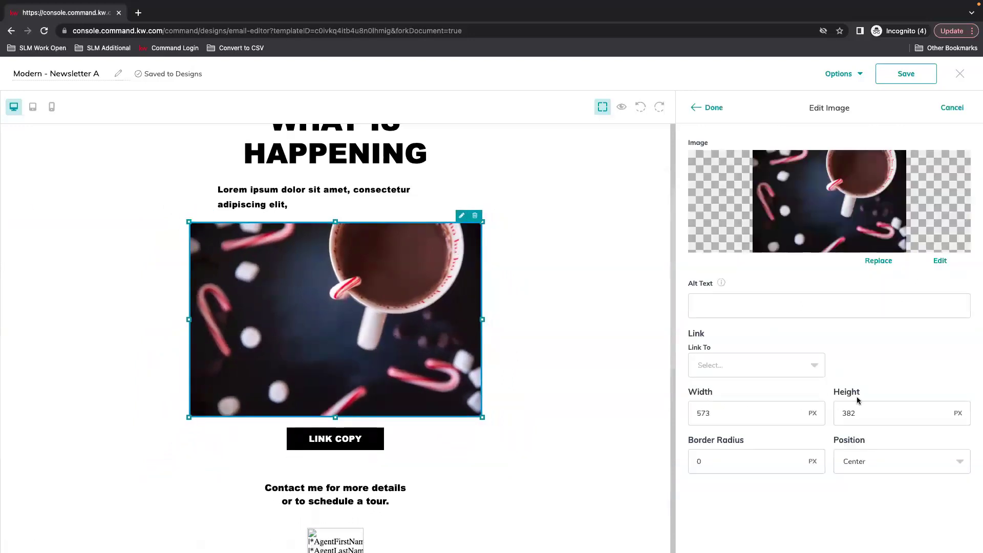
{"action": "left_click", "coordinate": [901, 410]}
{"action": "left_click", "coordinate": [756, 411]}
{"action": "left_click", "coordinate": [889, 410]}
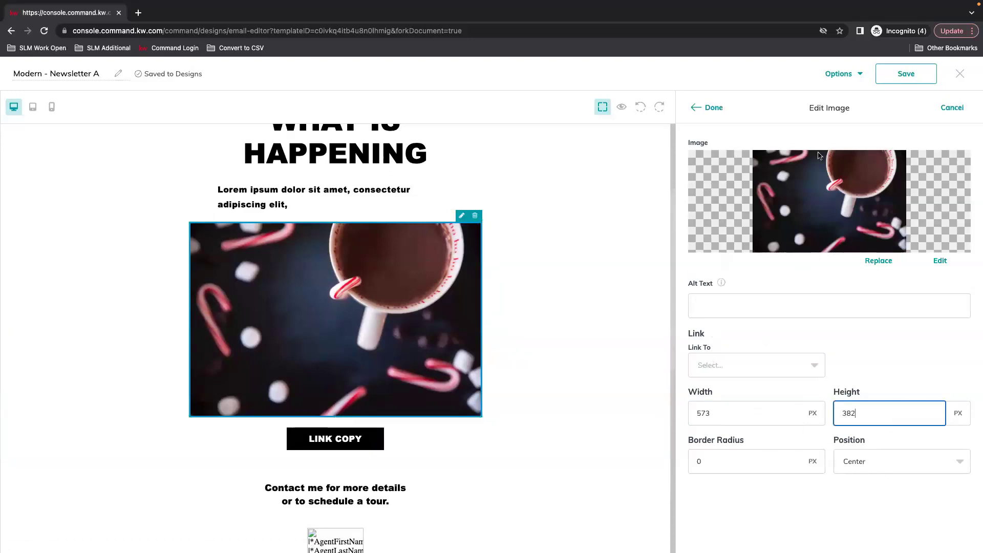
{"action": "left_click", "coordinate": [717, 109]}
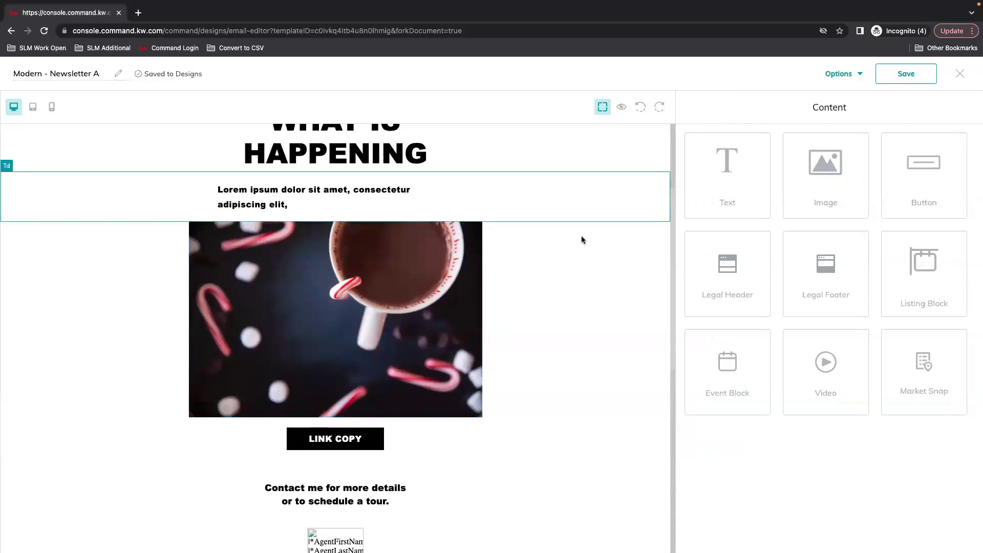
- Relabel the button LEARN MORE and link it to the Command Overview landing page
{"action": "left_click", "coordinate": [365, 440]}
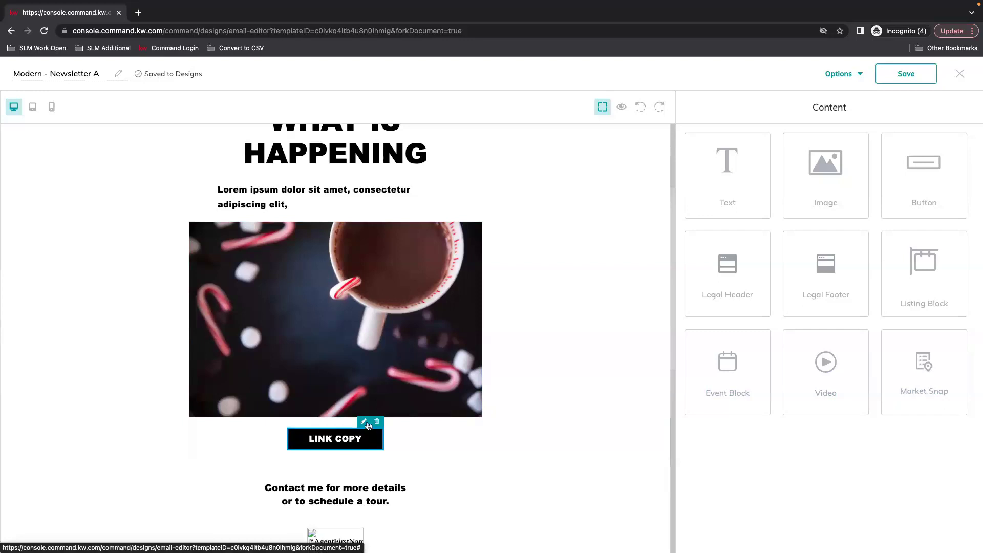
{"action": "left_click", "coordinate": [363, 421]}
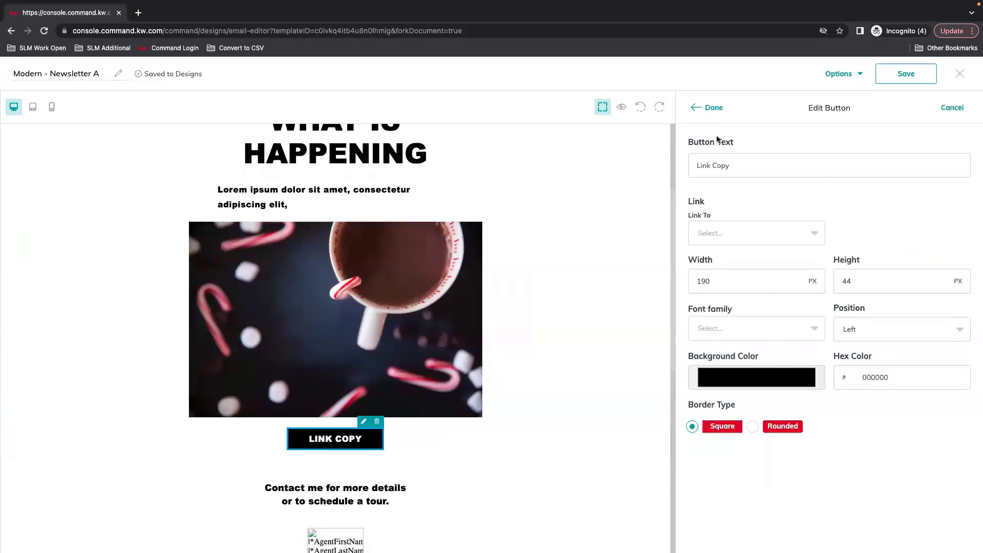
{"action": "left_click_drag", "start_coordinate": [736, 166], "coordinate": [689, 161]}
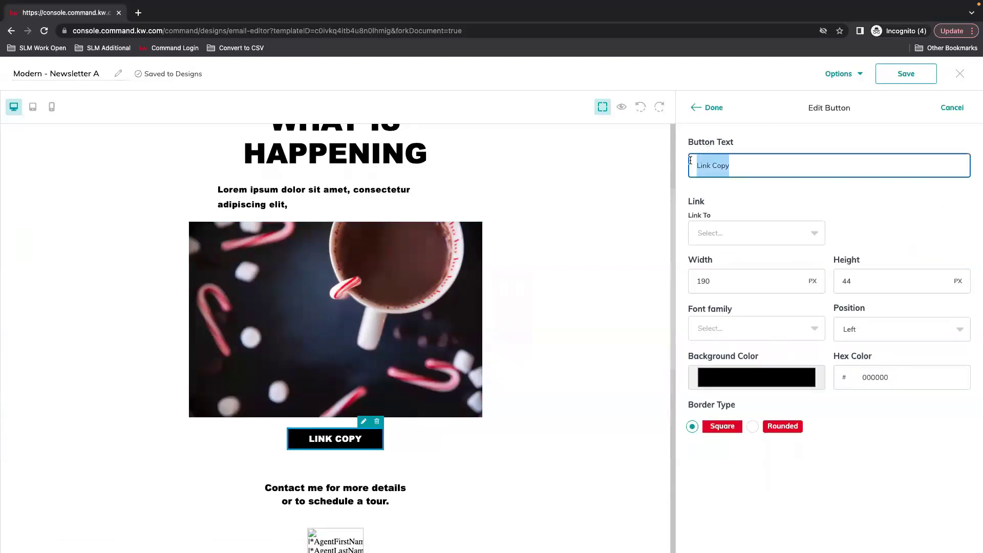
{"action": "type", "text": "LEARN MORE"}
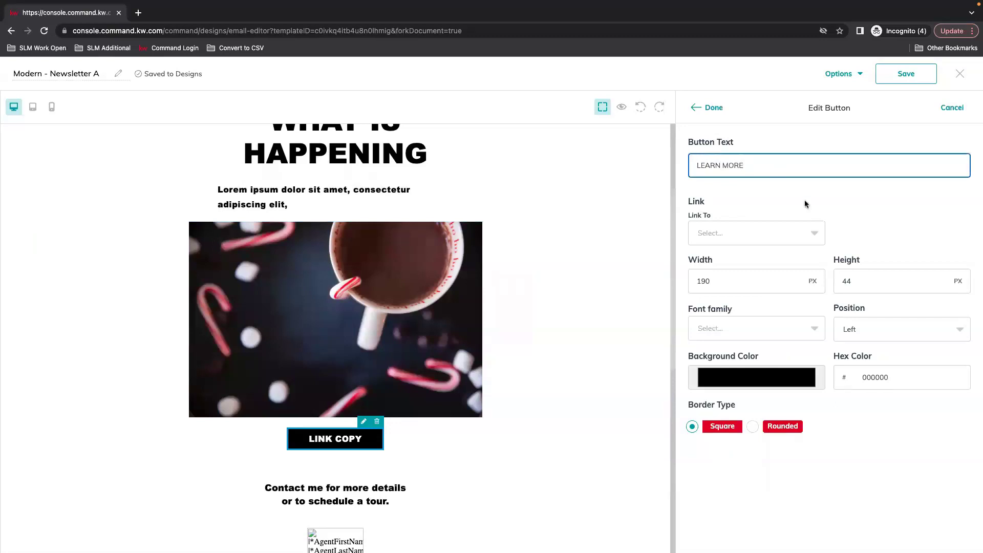
{"action": "left_click", "coordinate": [813, 232]}
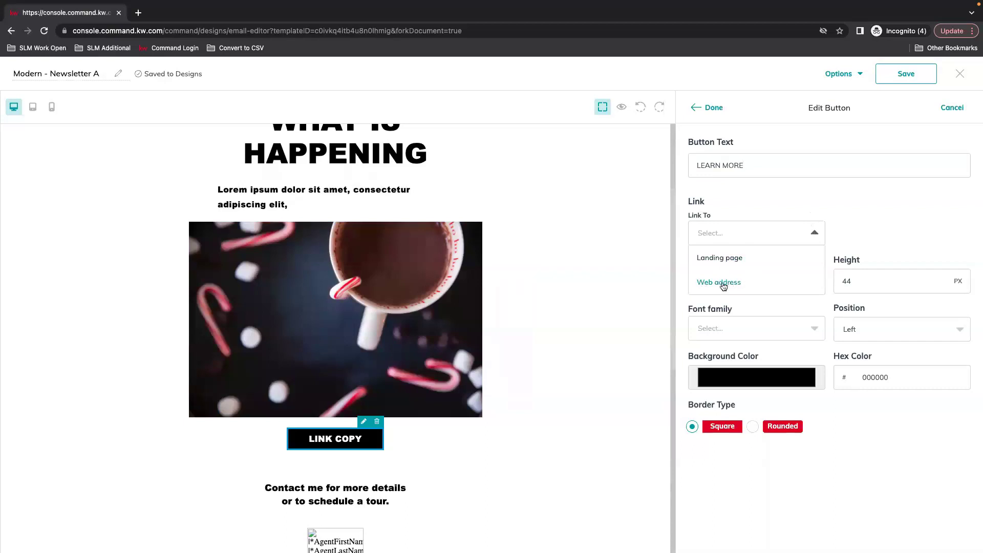
{"action": "left_click", "coordinate": [747, 258]}
{"action": "left_click", "coordinate": [924, 234]}
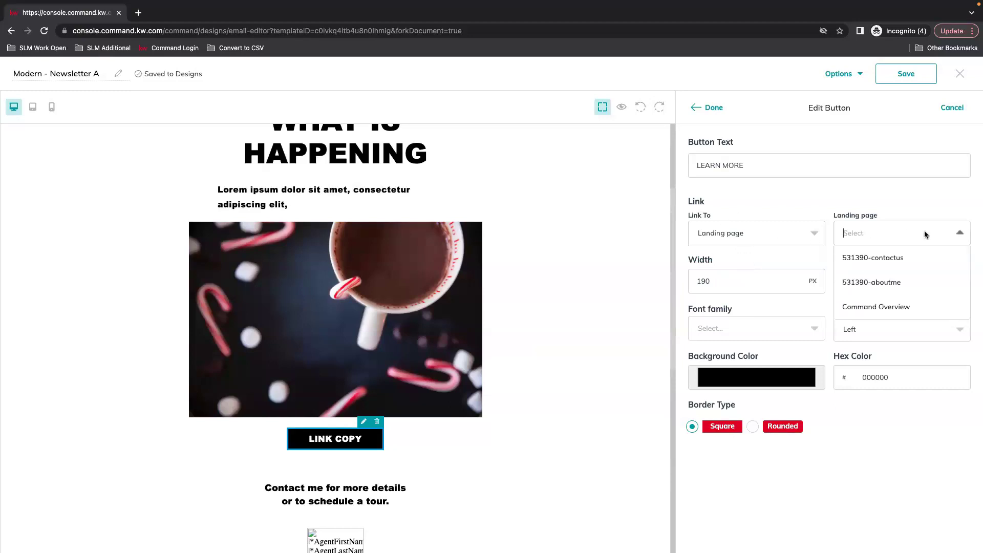
{"action": "left_click", "coordinate": [884, 308]}
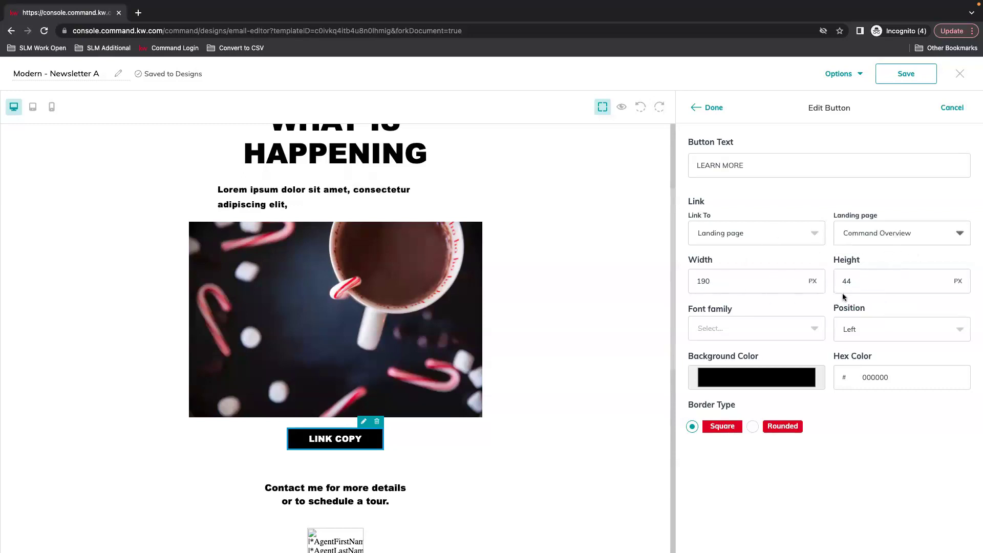
- Give the button width 250, a red background, Arial font and 15 px rounded corners
{"action": "left_click", "coordinate": [740, 277]}
{"action": "type", "text": "250"}
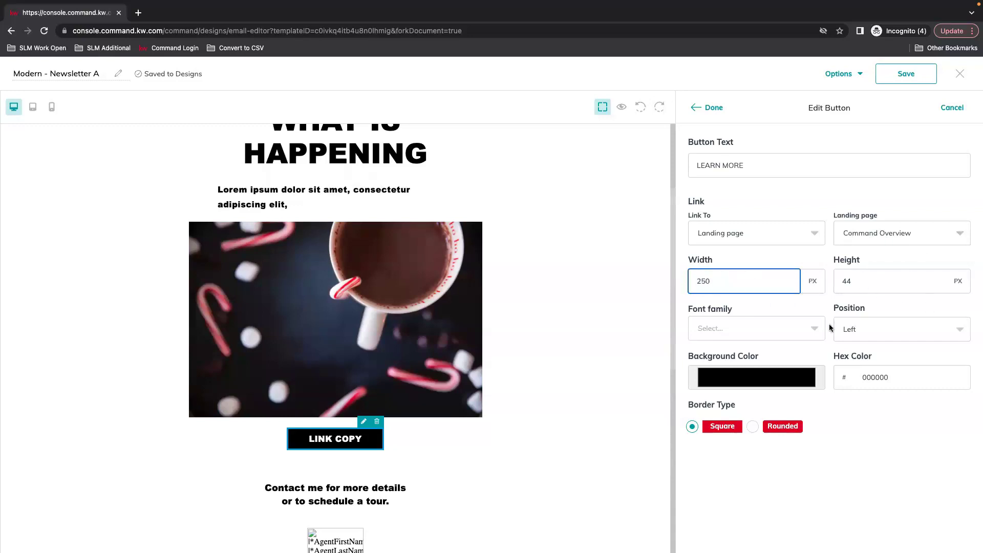
{"action": "left_click", "coordinate": [808, 378]}
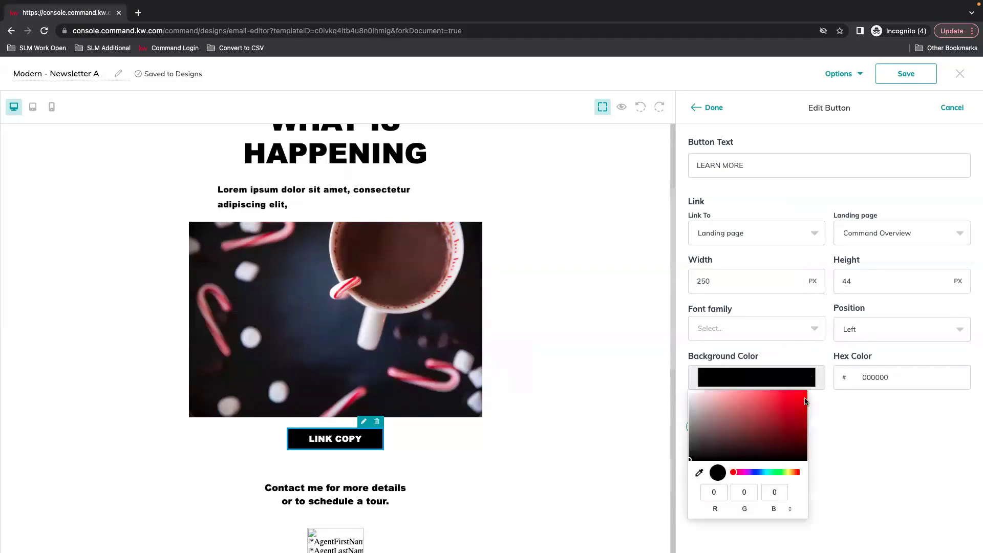
{"action": "left_click", "coordinate": [806, 394]}
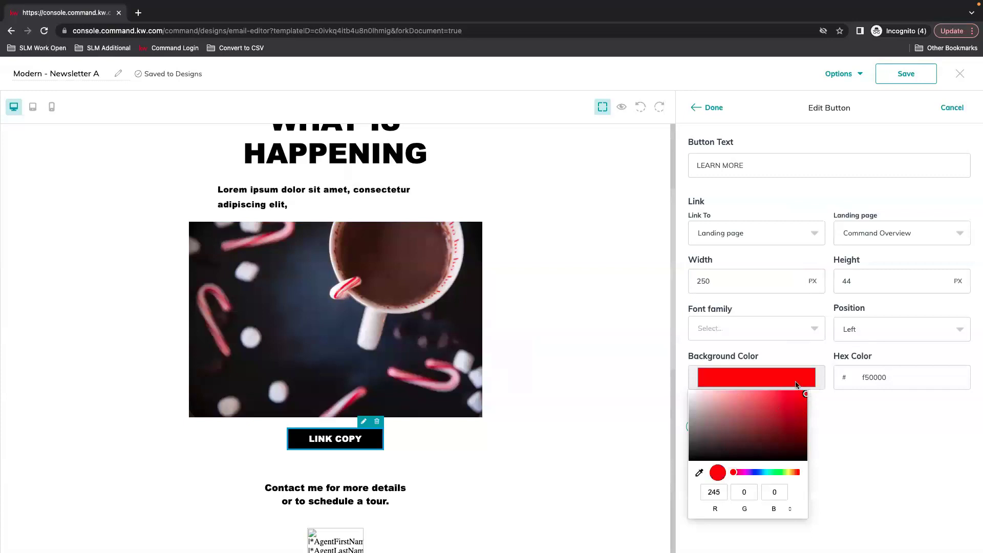
{"action": "left_click", "coordinate": [758, 330]}
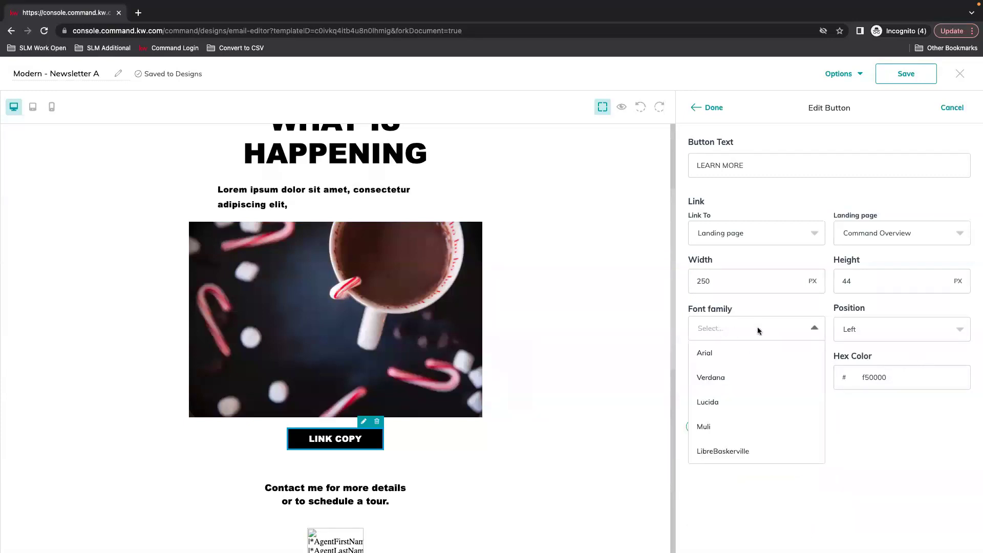
{"action": "left_click", "coordinate": [762, 362]}
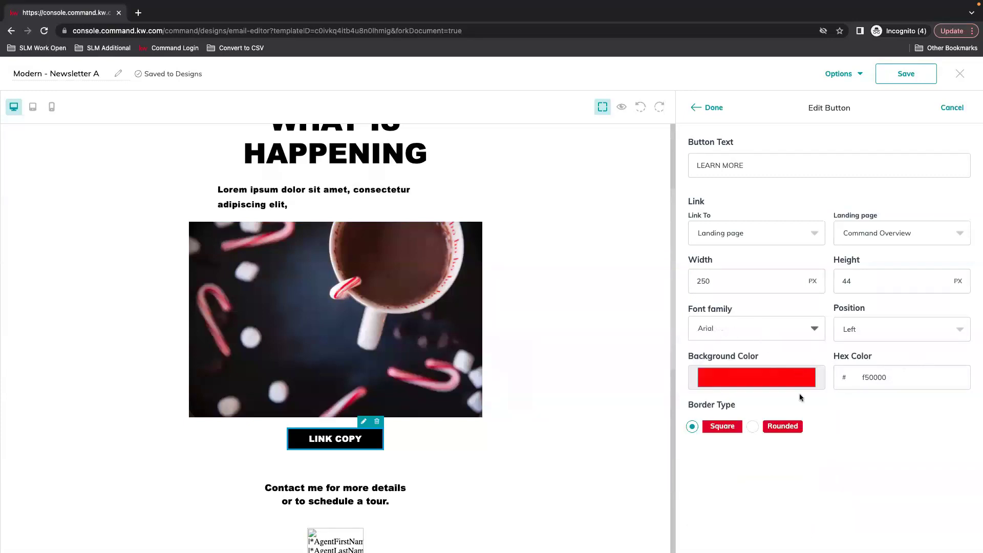
{"action": "left_click", "coordinate": [800, 429]}
{"action": "left_click", "coordinate": [889, 425]}
{"action": "key", "text": "BackSpace"}
{"action": "type", "text": "15"}
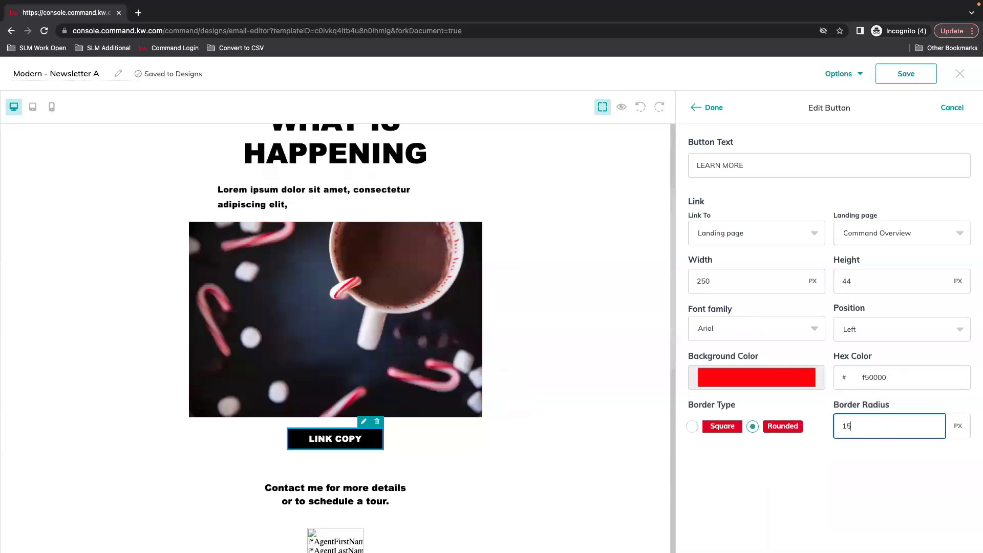
{"action": "left_click", "coordinate": [714, 108]}
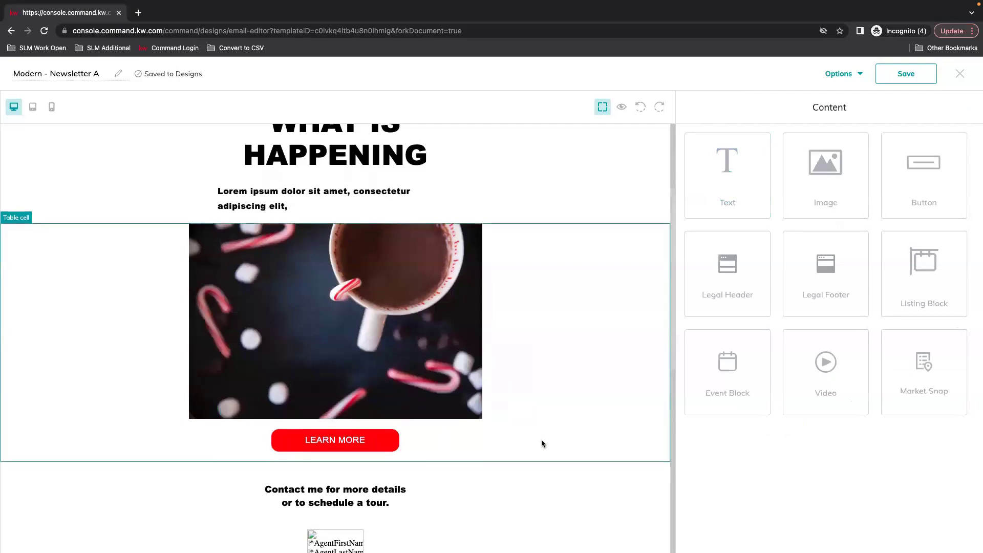
- Drop a Listing Block ($300,000 placeholder) below the LEARN MORE button and select it
{"action": "scroll", "coordinate": [378, 404], "scroll_direction": "down", "scroll_amount": 6}
{"action": "scroll", "coordinate": [512, 388], "scroll_direction": "up", "scroll_amount": 4}
{"action": "scroll", "coordinate": [505, 387], "scroll_direction": "up", "scroll_amount": 1}
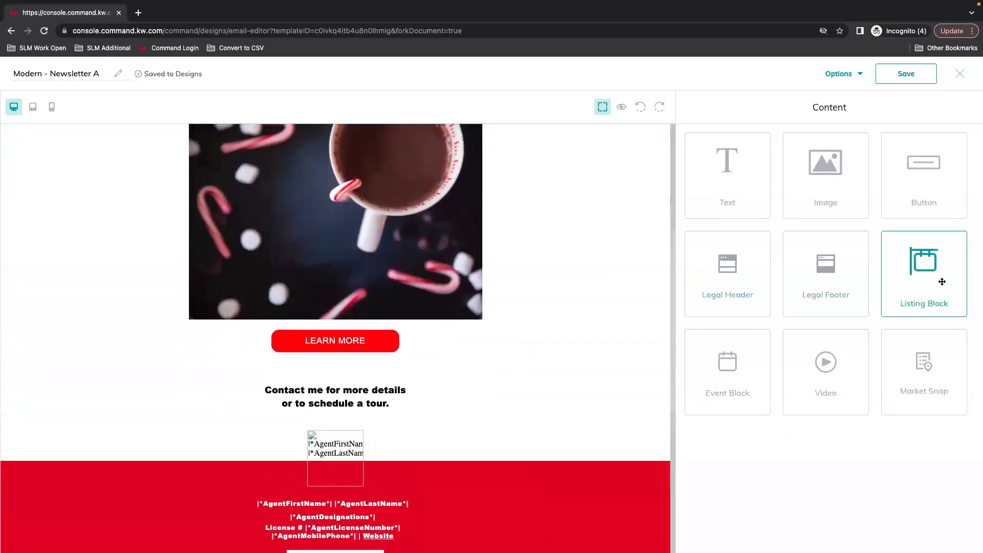
{"action": "left_click_drag", "start_coordinate": [941, 282], "coordinate": [298, 369]}
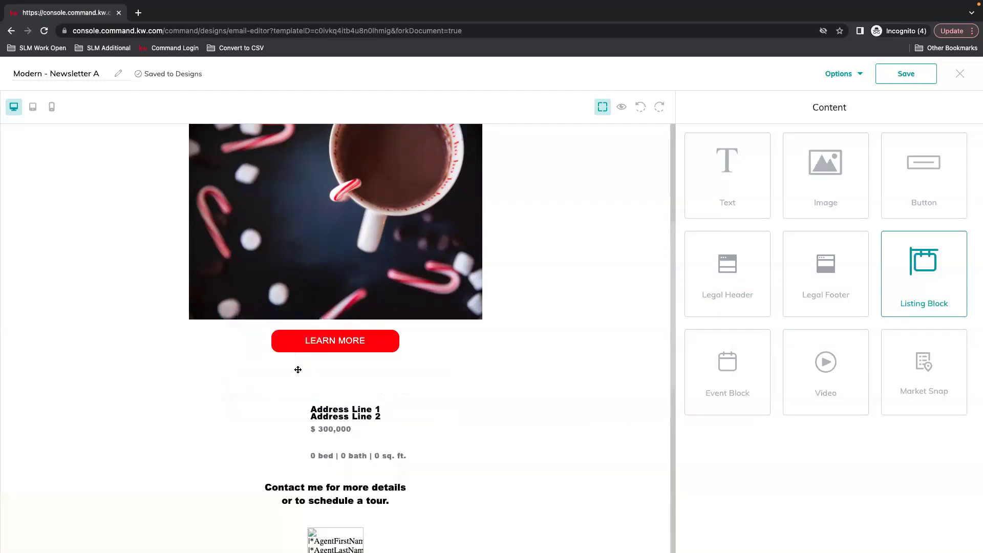
{"action": "scroll", "coordinate": [623, 388], "scroll_direction": "down", "scroll_amount": 4}
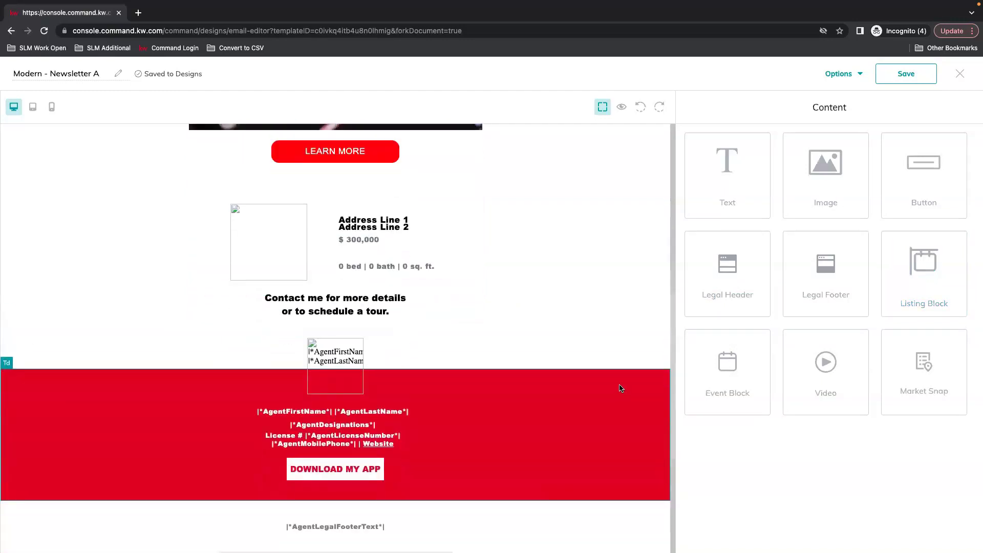
{"action": "scroll", "coordinate": [620, 388], "scroll_direction": "up", "scroll_amount": 1}
{"action": "left_click", "coordinate": [369, 296]}
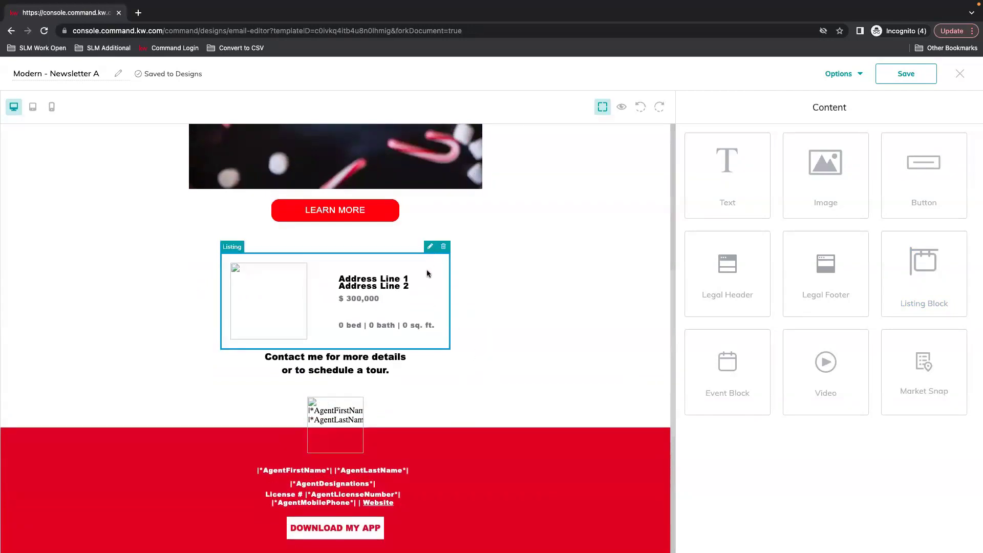
- Delete the listing block and insert an event block below the contact text
{"action": "left_click", "coordinate": [443, 249]}
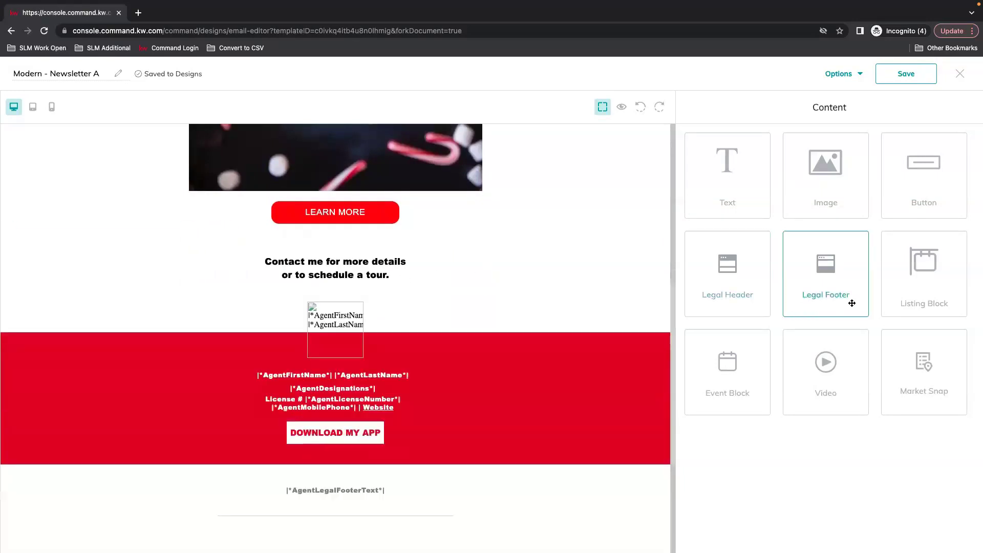
{"action": "left_click_drag", "start_coordinate": [742, 373], "coordinate": [480, 302]}
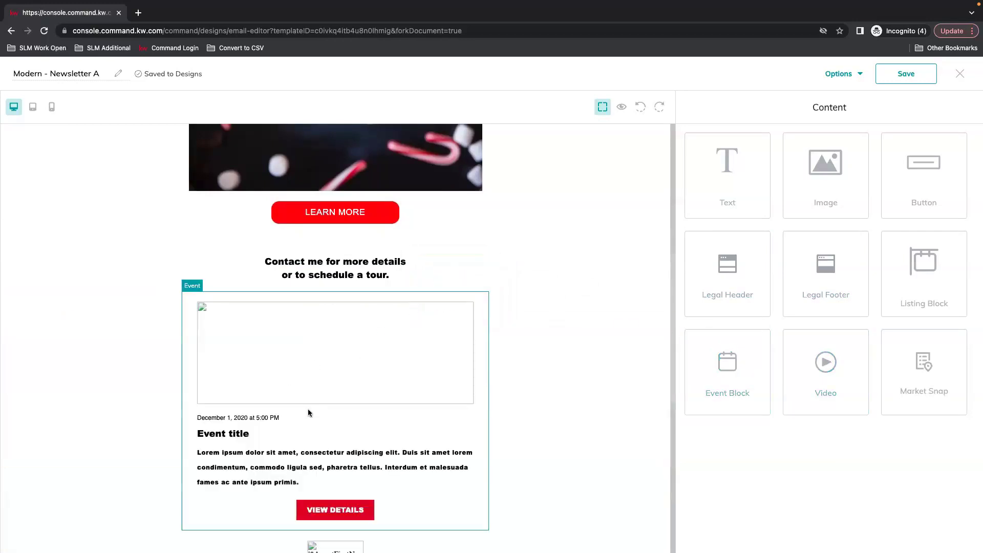
{"action": "left_click", "coordinate": [380, 415]}
{"action": "scroll", "coordinate": [383, 384], "scroll_direction": "down", "scroll_amount": 2}
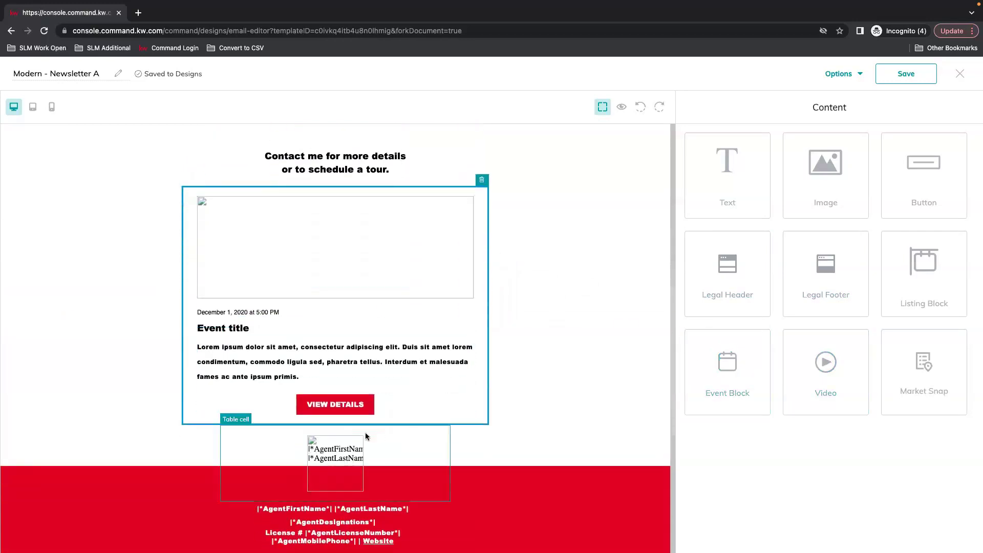
- Replace the event block's empty image with the hot-chocolate mug photo from My Images
{"action": "left_click", "coordinate": [222, 223]}
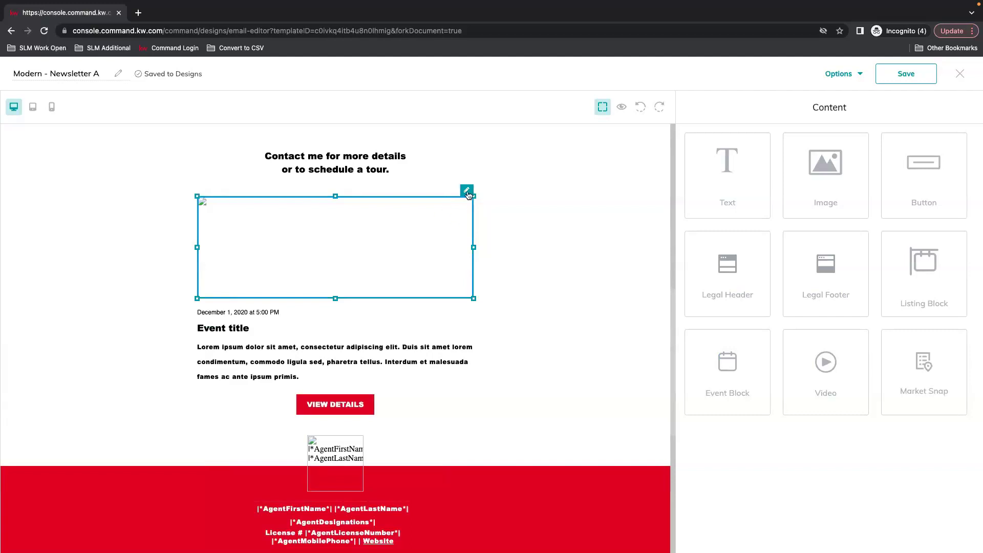
{"action": "scroll", "coordinate": [401, 282], "scroll_direction": "up", "scroll_amount": 2}
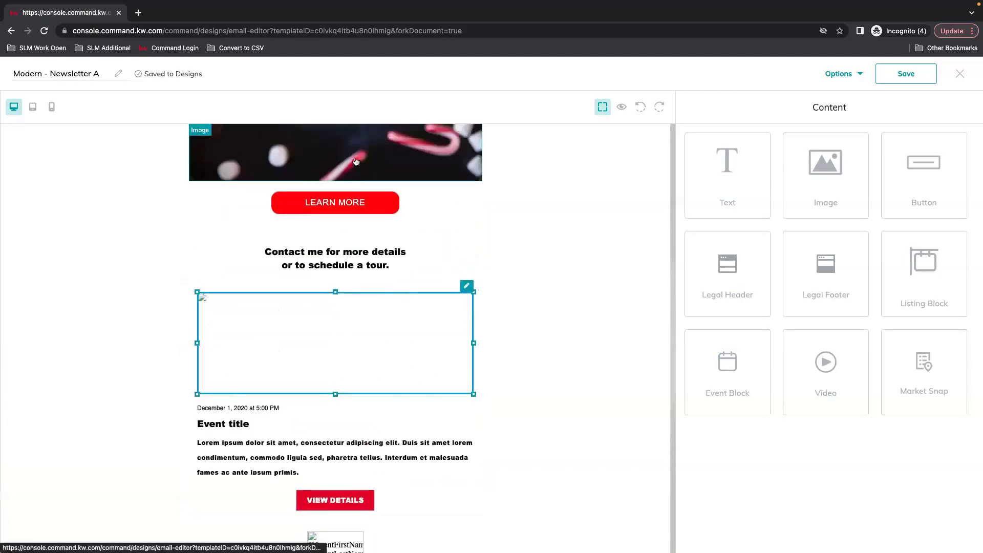
{"action": "scroll", "coordinate": [384, 316], "scroll_direction": "down", "scroll_amount": 1}
{"action": "left_click", "coordinate": [466, 282]}
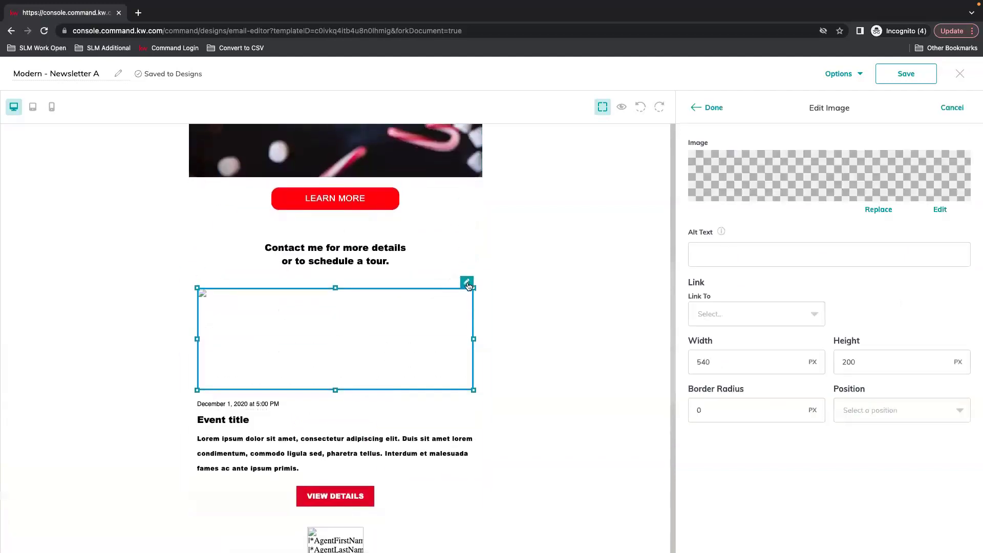
{"action": "left_click", "coordinate": [878, 210]}
{"action": "left_click", "coordinate": [353, 181]}
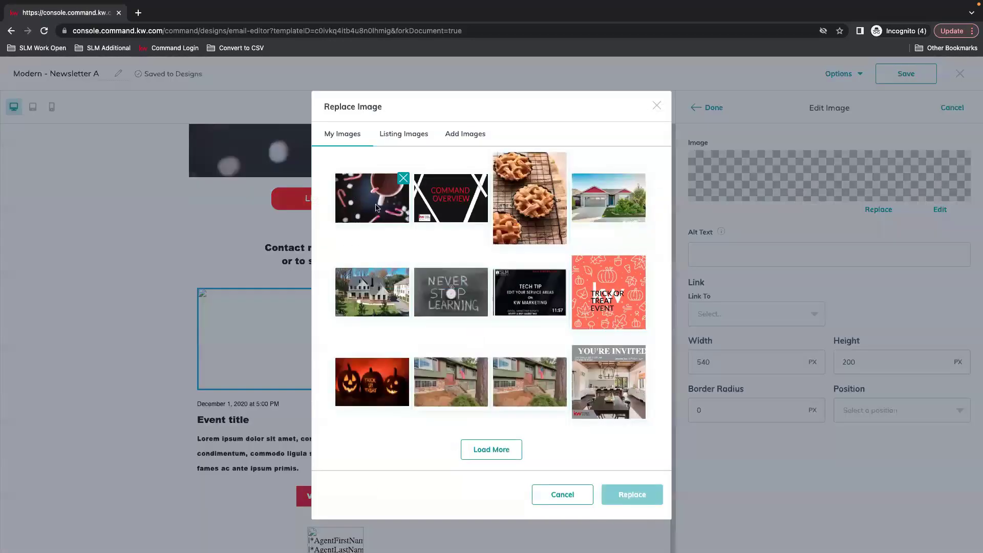
{"action": "left_click", "coordinate": [640, 495]}
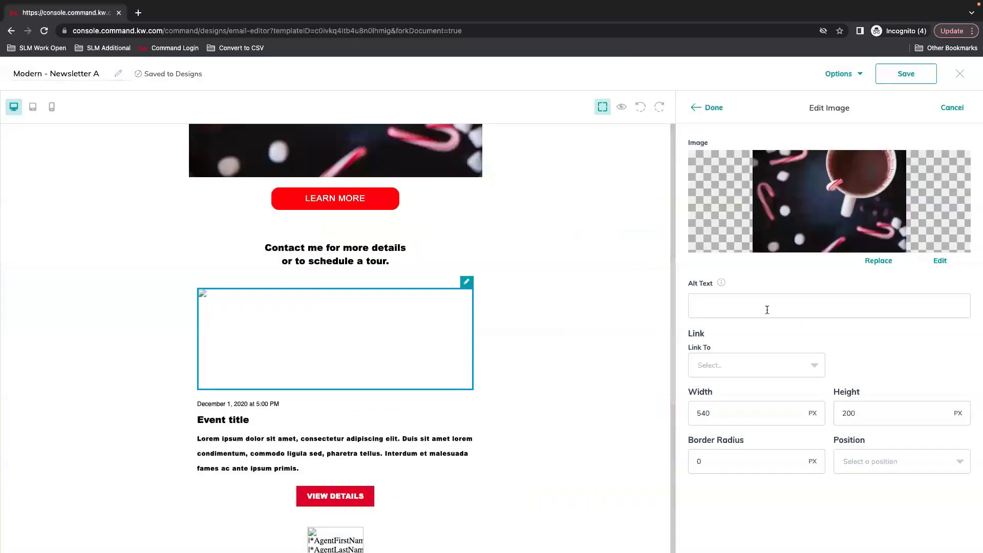
{"action": "left_click", "coordinate": [706, 109]}
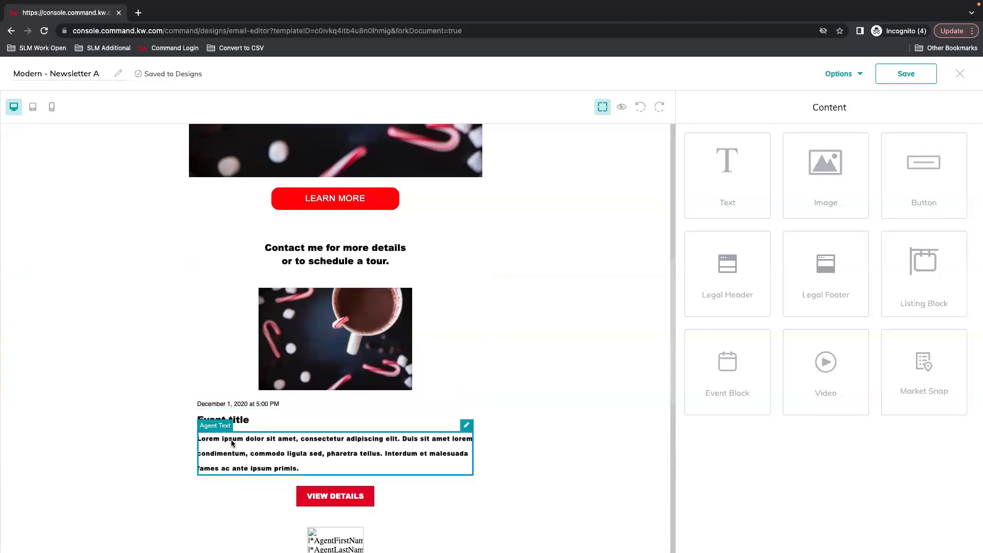
{"action": "scroll", "coordinate": [236, 440], "scroll_direction": "down", "scroll_amount": 6}
{"action": "scroll", "coordinate": [507, 349], "scroll_direction": "up", "scroll_amount": 1}
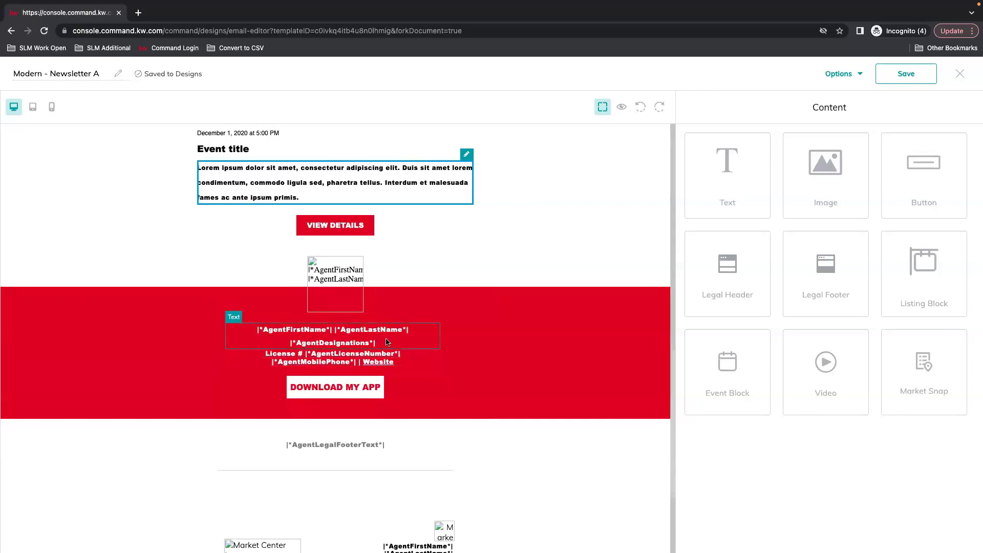
{"action": "scroll", "coordinate": [383, 341], "scroll_direction": "down", "scroll_amount": 3}
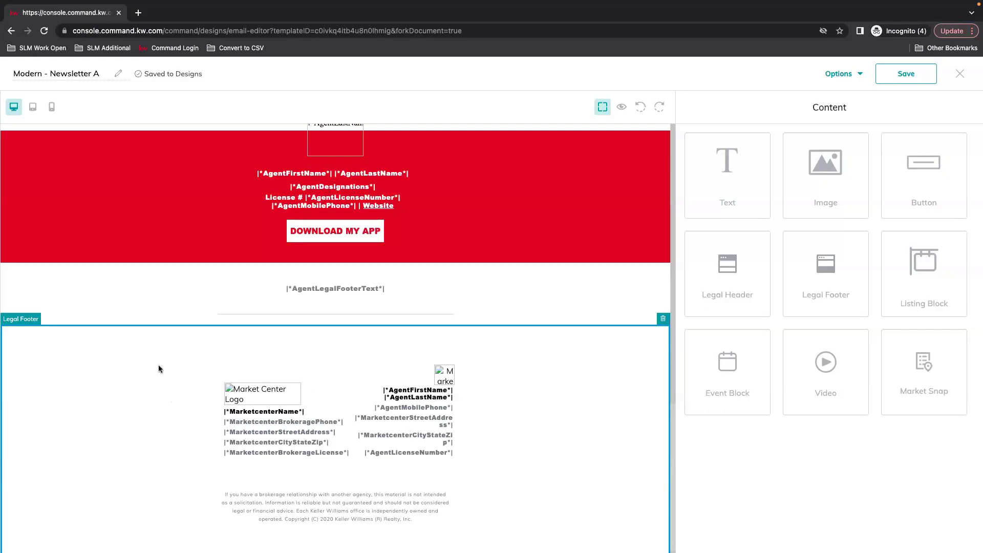
{"action": "scroll", "coordinate": [335, 331], "scroll_direction": "up", "scroll_amount": 3}
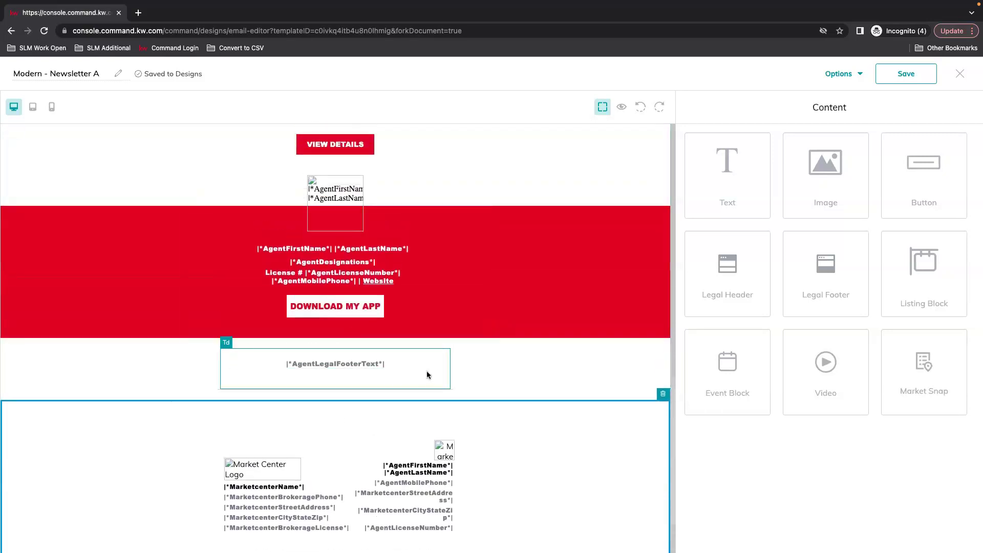
{"action": "scroll", "coordinate": [428, 373], "scroll_direction": "up", "scroll_amount": 10}
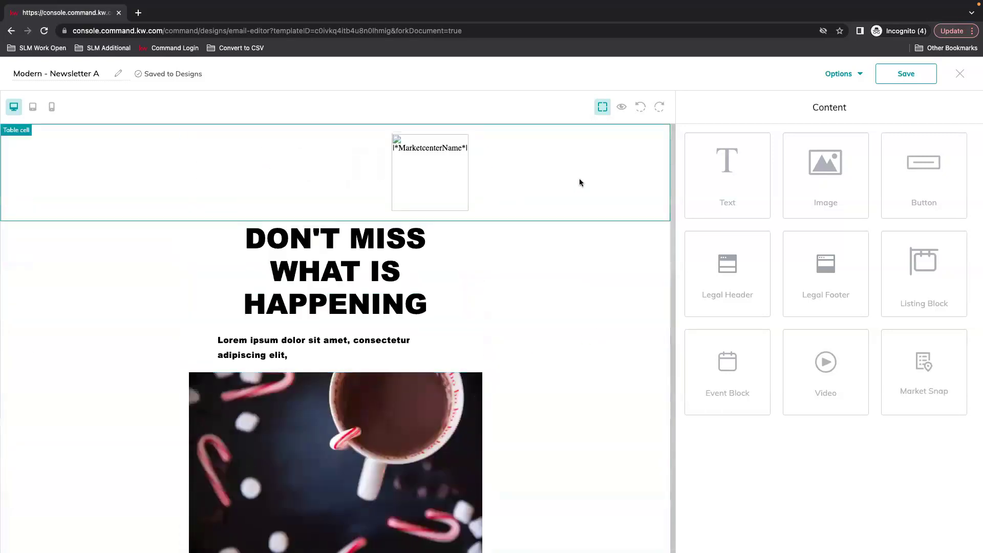
{"action": "left_click", "coordinate": [622, 108]}
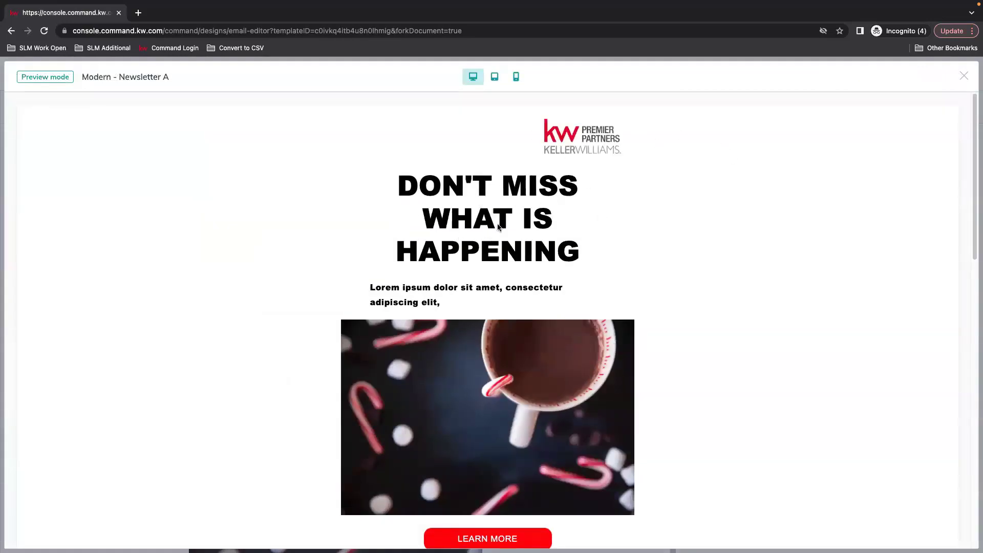
{"action": "scroll", "coordinate": [588, 306], "scroll_direction": "down", "scroll_amount": 7}
{"action": "scroll", "coordinate": [609, 311], "scroll_direction": "down", "scroll_amount": 3}
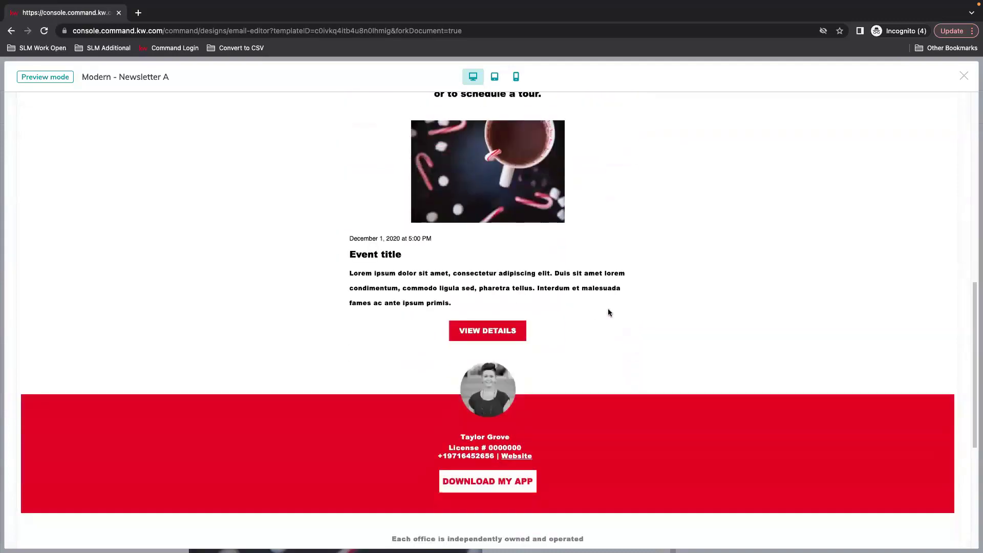
{"action": "scroll", "coordinate": [630, 319], "scroll_direction": "down", "scroll_amount": 3}
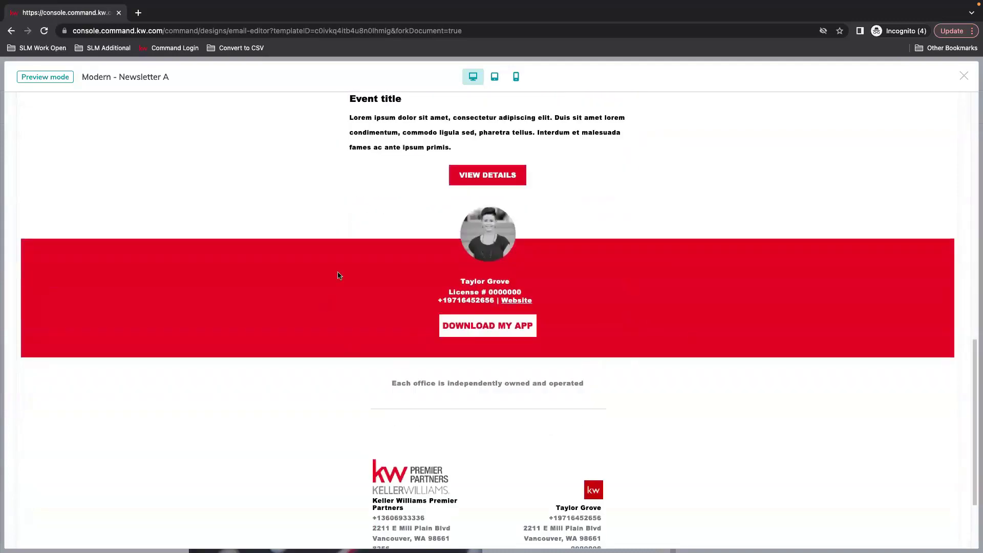
{"action": "scroll", "coordinate": [392, 356], "scroll_direction": "down", "scroll_amount": 2}
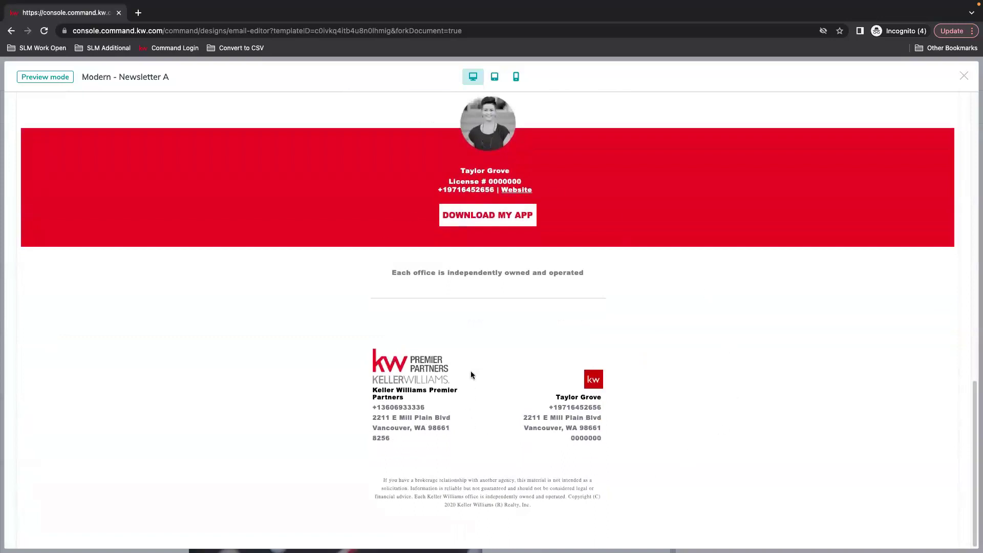
{"action": "scroll", "coordinate": [678, 264], "scroll_direction": "up", "scroll_amount": 12}
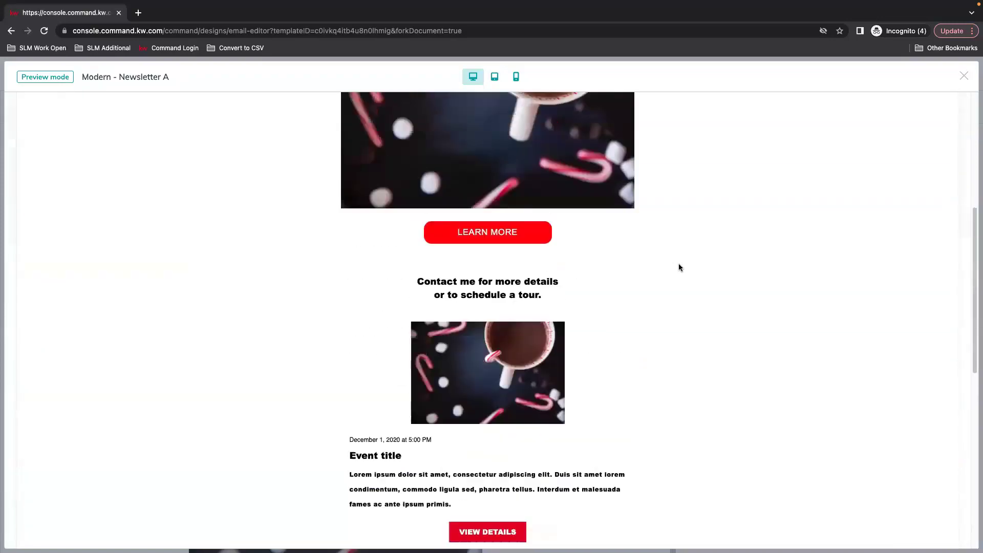
{"action": "scroll", "coordinate": [673, 248], "scroll_direction": "up", "scroll_amount": 3}
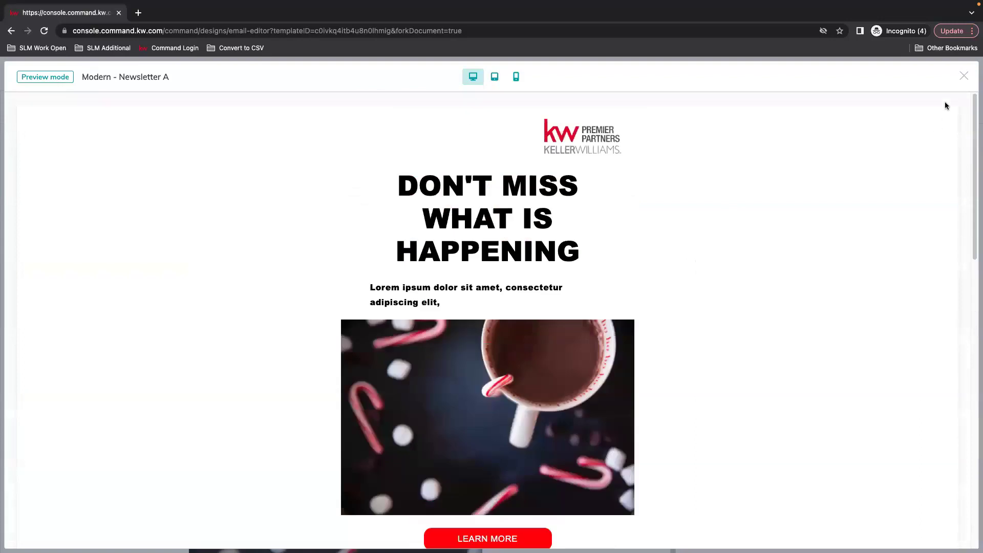
{"action": "left_click", "coordinate": [962, 78]}
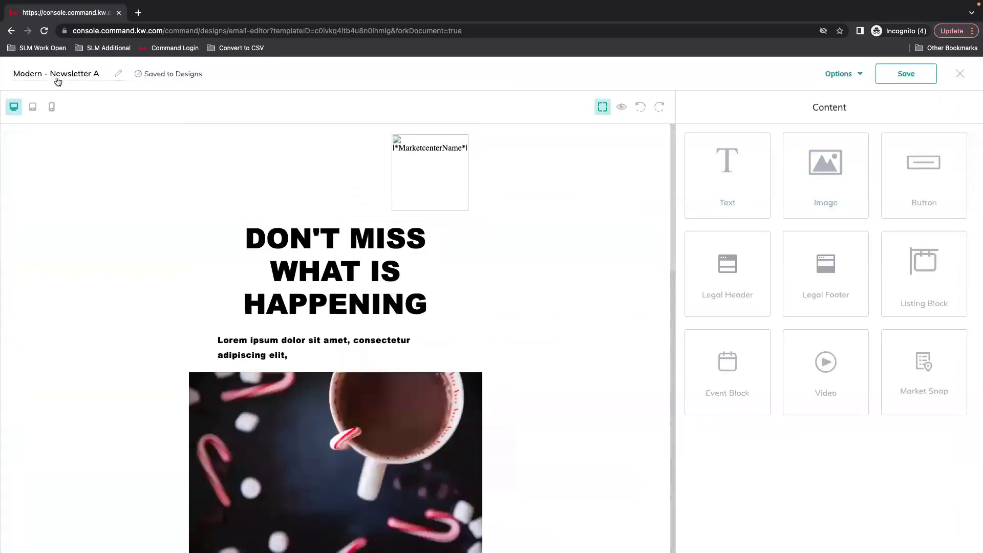
- Retitle the design DECEMBER - Newsletter A, save it, and exit keeping changes
{"action": "double_click", "coordinate": [29, 77]}
{"action": "type", "text": "DECEMBER"}
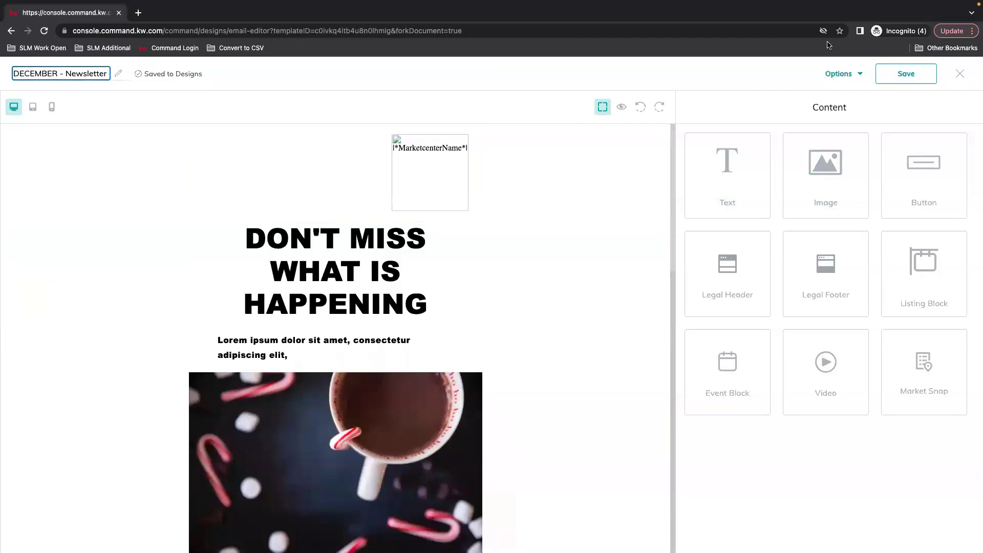
{"action": "left_click", "coordinate": [914, 82]}
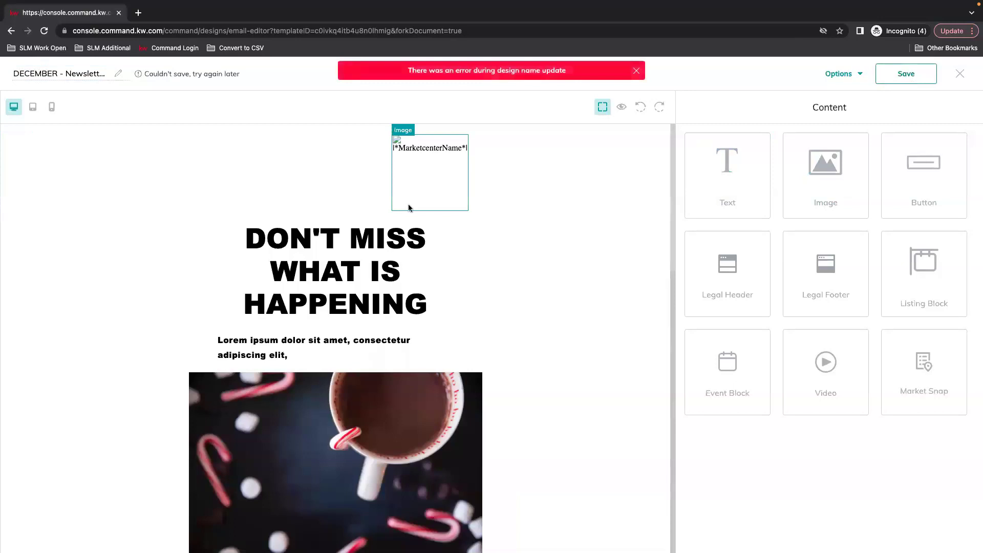
{"action": "left_click", "coordinate": [959, 73]}
{"action": "left_click", "coordinate": [597, 346]}
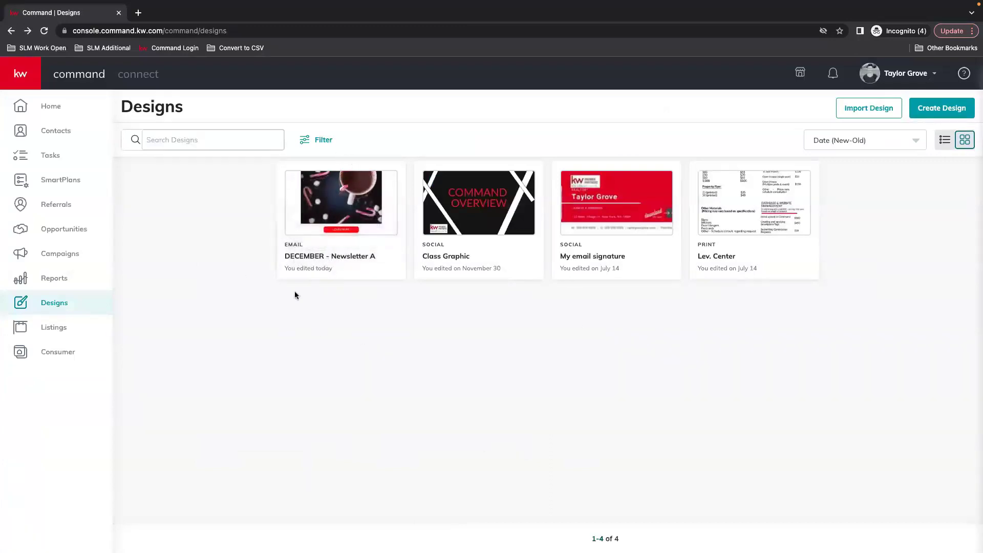
- From Campaigns, create an Email campaign titled NEWSLETTER with goal Event Awareness
{"action": "left_click", "coordinate": [57, 254]}
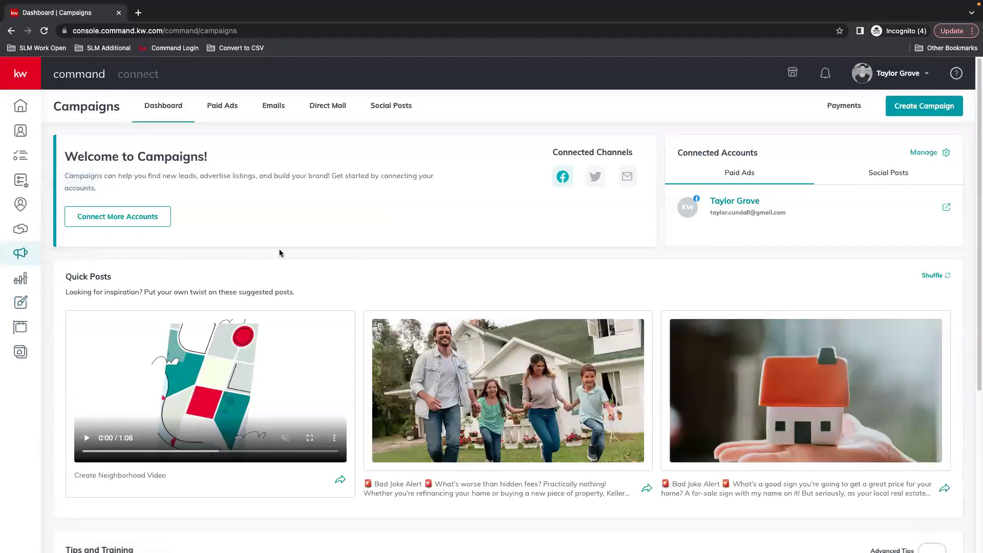
{"action": "left_click", "coordinate": [933, 110]}
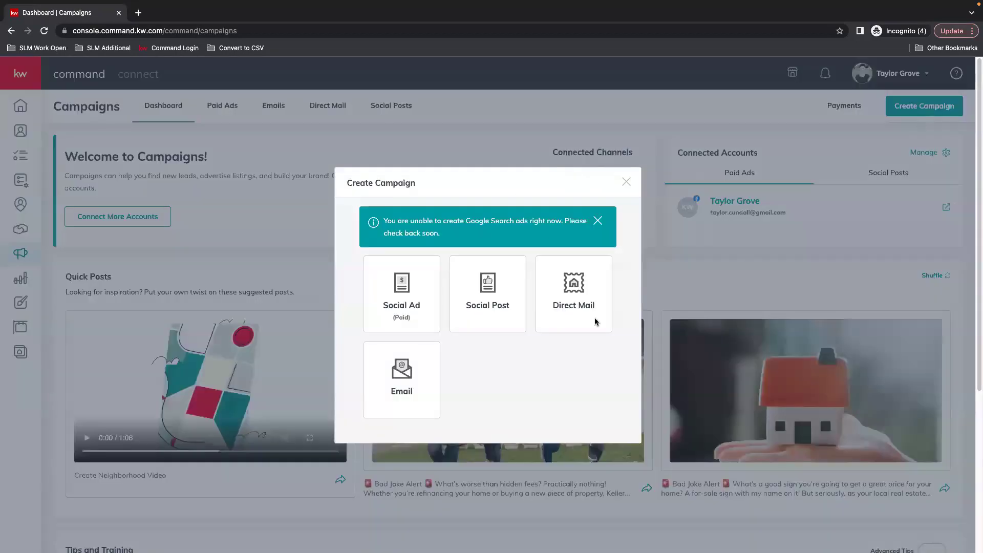
{"action": "left_click", "coordinate": [407, 383]}
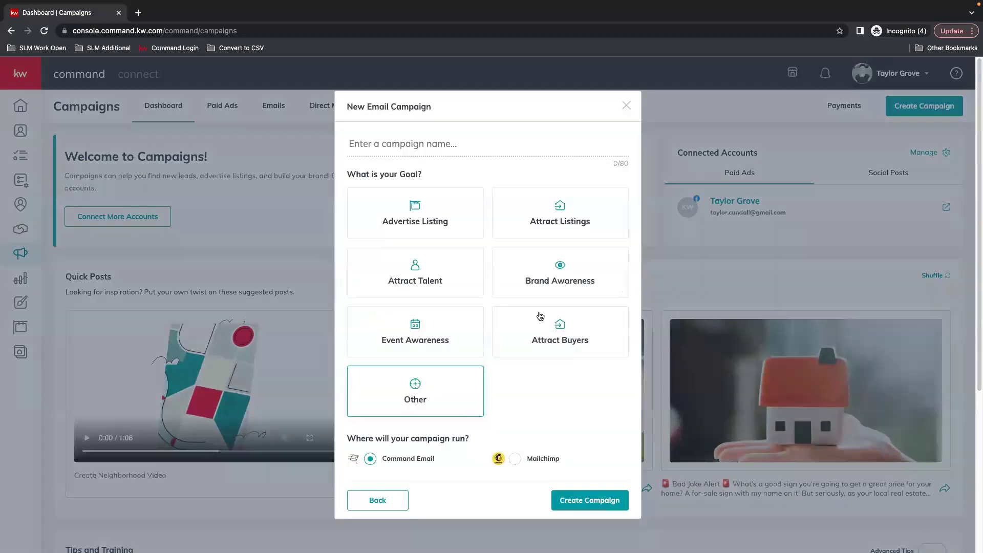
{"action": "type", "text": "NEWSLETTER"}
{"action": "left_click", "coordinate": [445, 336]}
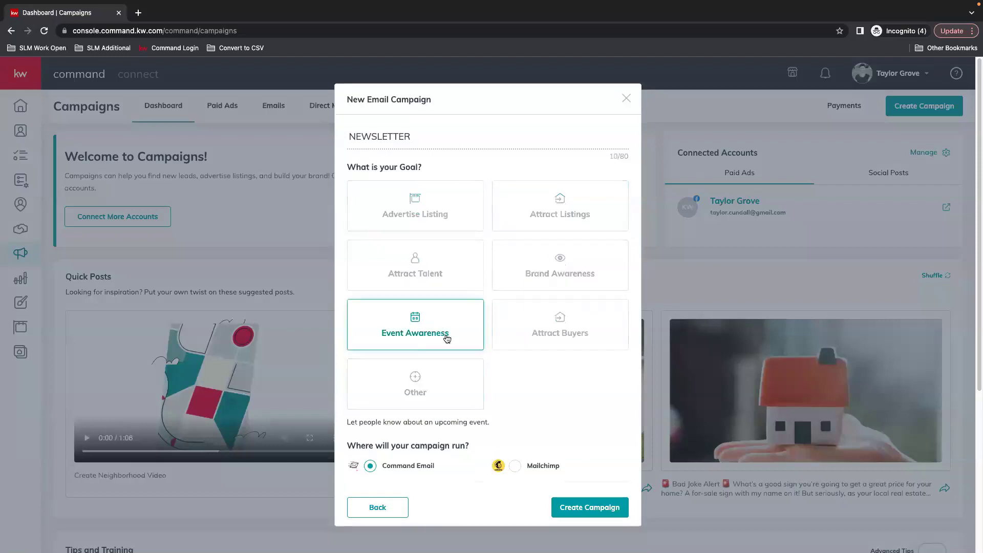
{"action": "left_click", "coordinate": [611, 509]}
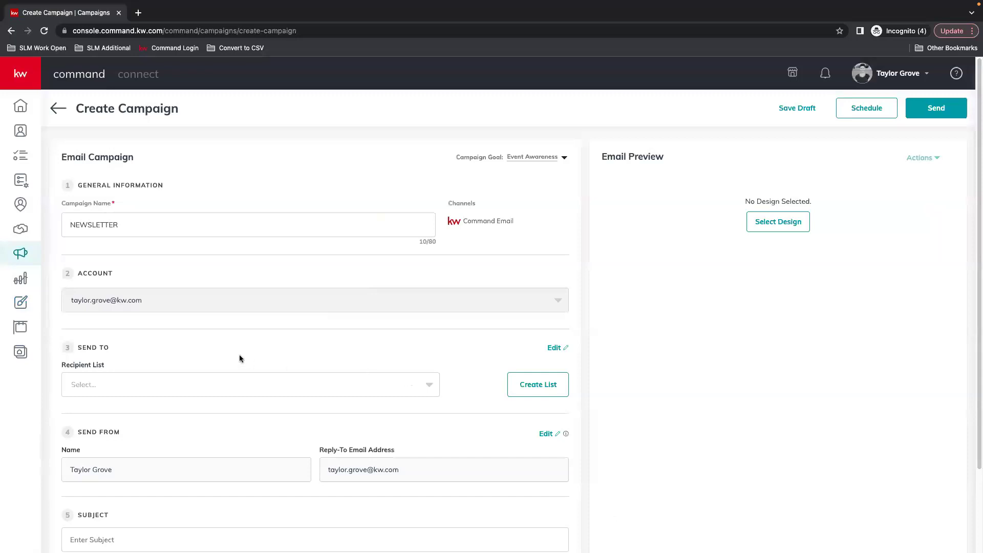
- Send the NEWSLETTER campaign to the EVERYONE list with subject 'DONT MISS OUT', then open Select Design
{"action": "scroll", "coordinate": [177, 358], "scroll_direction": "down", "scroll_amount": 2}
{"action": "left_click", "coordinate": [427, 289]}
{"action": "left_click", "coordinate": [102, 360]}
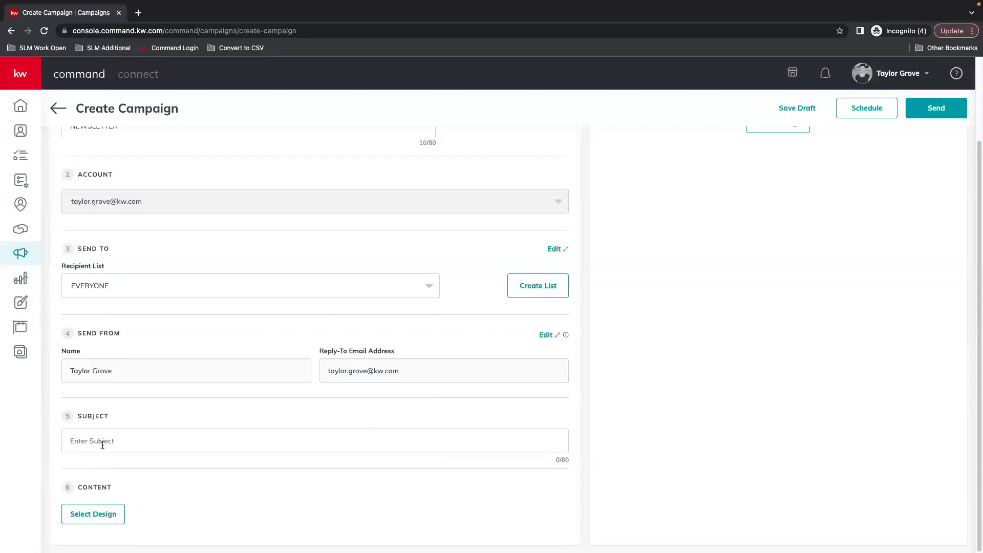
{"action": "type", "text": "DONT MISS OUT"}
{"action": "left_click", "coordinate": [93, 518]}
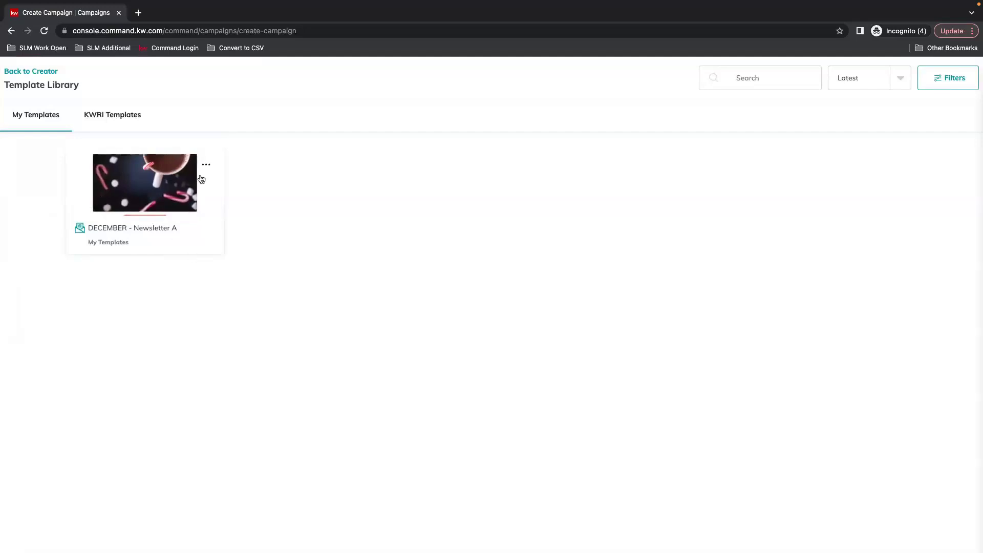
- Pick the DECEMBER - Newsletter A template, save the design, and return to the NEWSLETTER campaign
{"action": "left_click", "coordinate": [131, 193]}
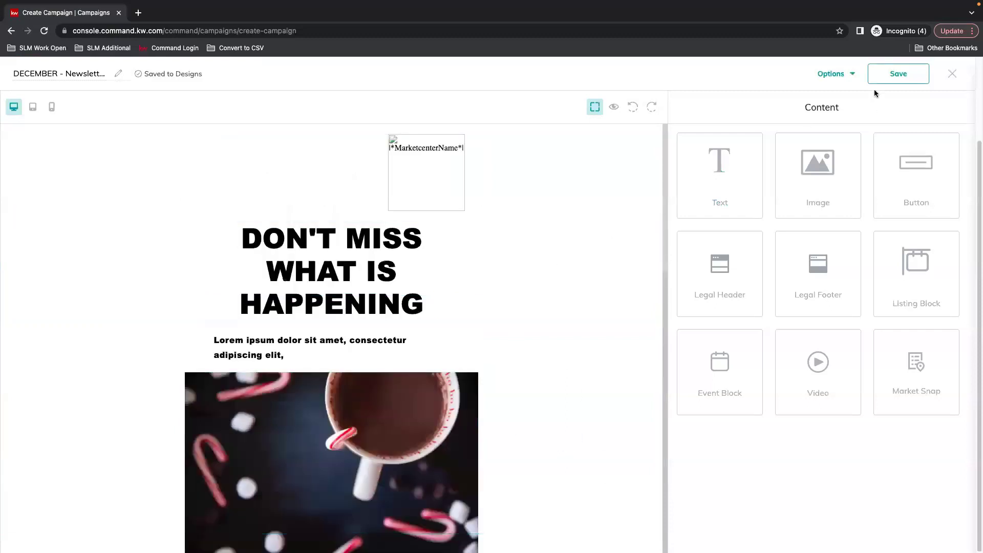
{"action": "left_click", "coordinate": [889, 72]}
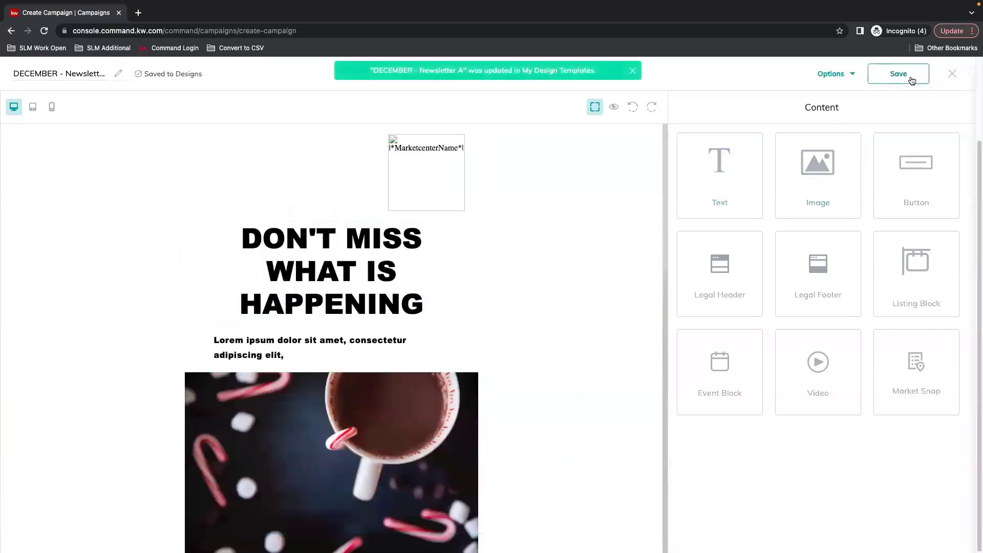
{"action": "left_click", "coordinate": [952, 74]}
{"action": "left_click", "coordinate": [607, 353]}
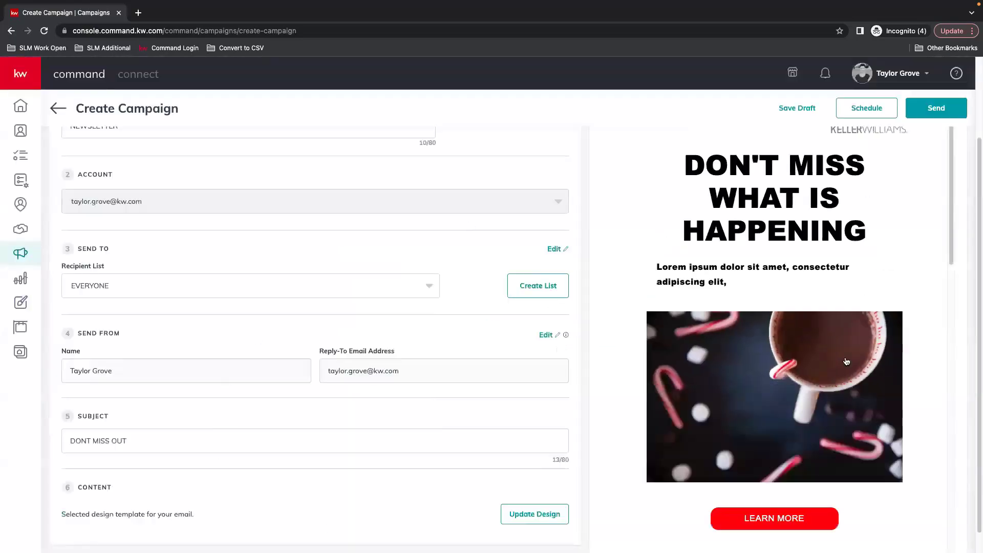
{"action": "scroll", "coordinate": [612, 366], "scroll_direction": "up", "scroll_amount": 2}
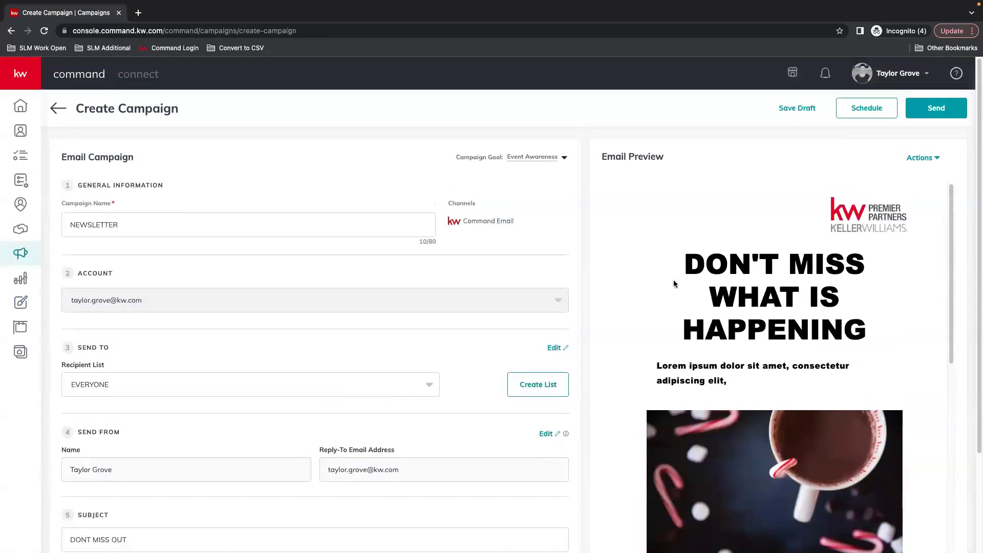